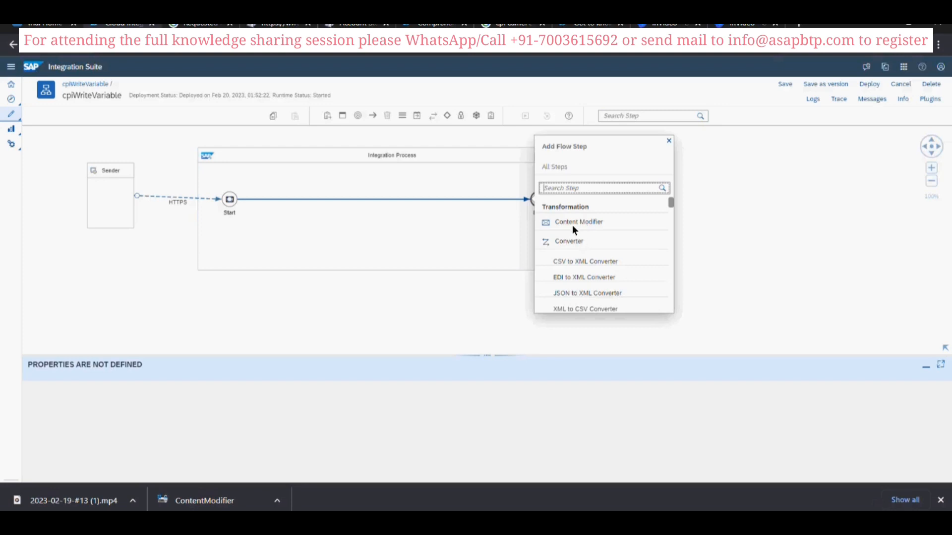
- Insert a Content Modifier between Start and End and add an empty exchange property to it
{"action": "left_click", "coordinate": [572, 225]}
{"action": "left_click", "coordinate": [292, 204]}
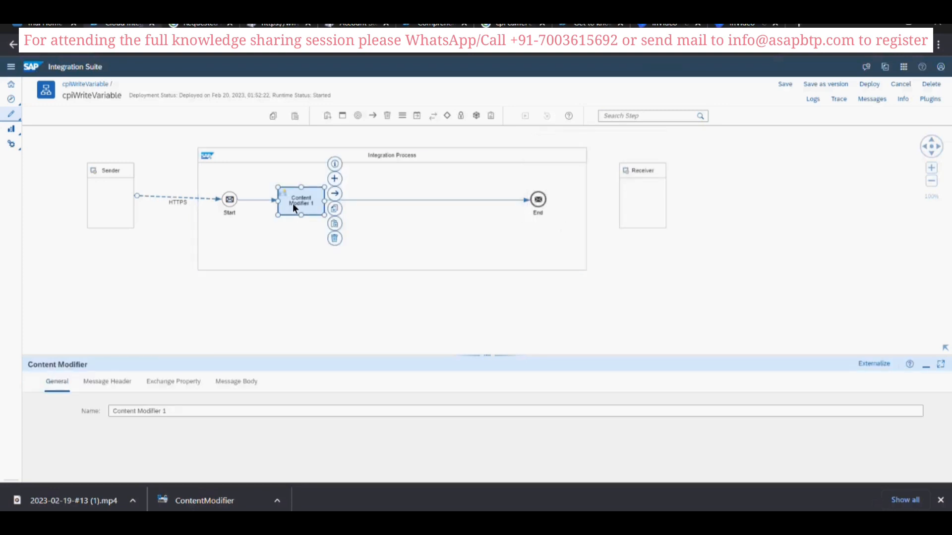
{"action": "left_click", "coordinate": [187, 380]}
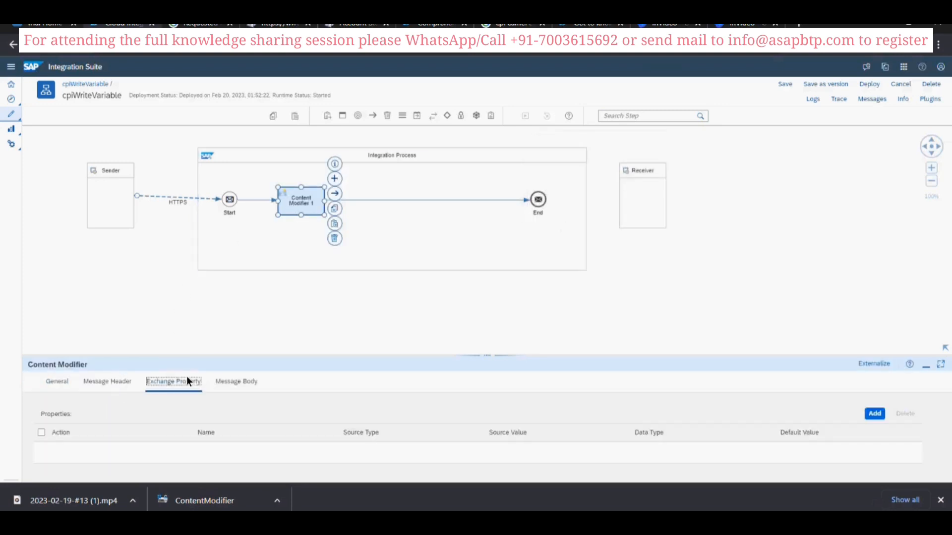
{"action": "left_click_drag", "start_coordinate": [272, 352], "coordinate": [270, 275]}
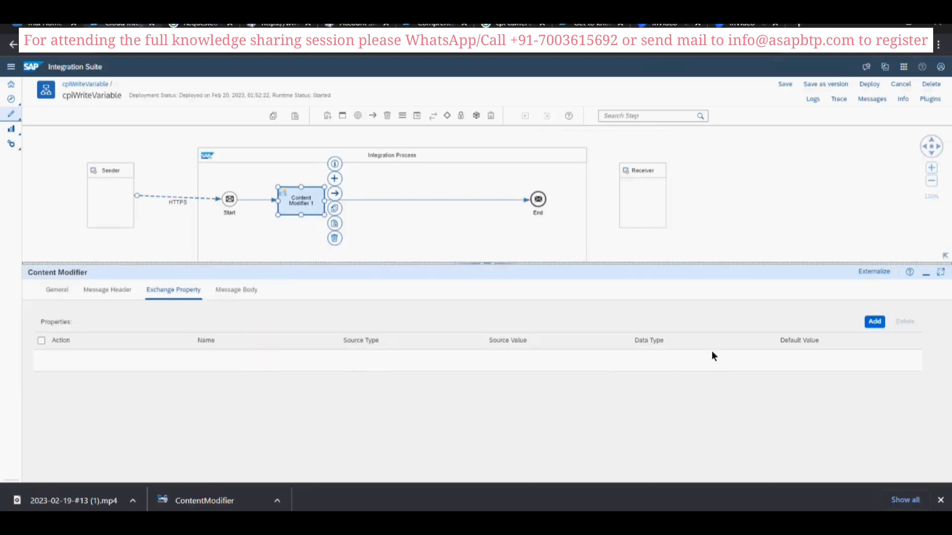
{"action": "left_click", "coordinate": [874, 321]}
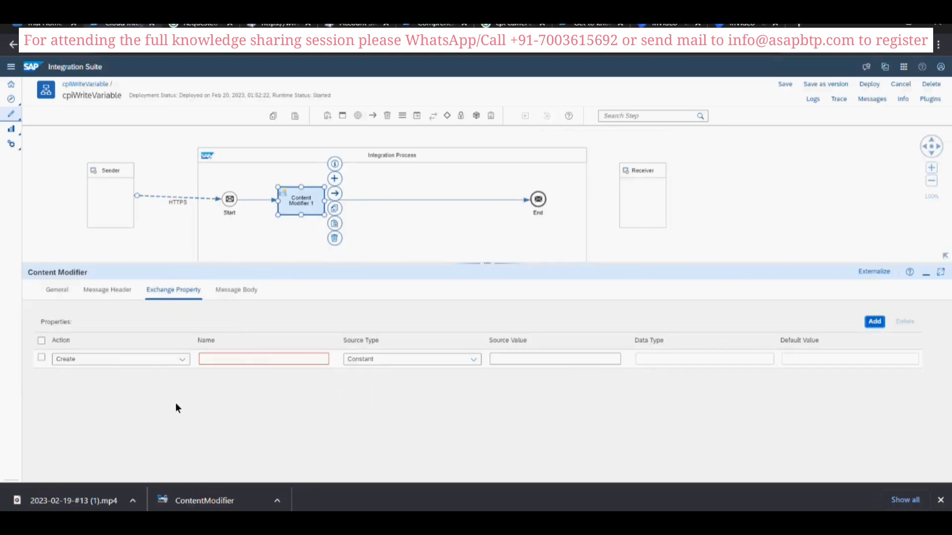
{"action": "left_click", "coordinate": [250, 360]}
{"action": "type", "text": "last"}
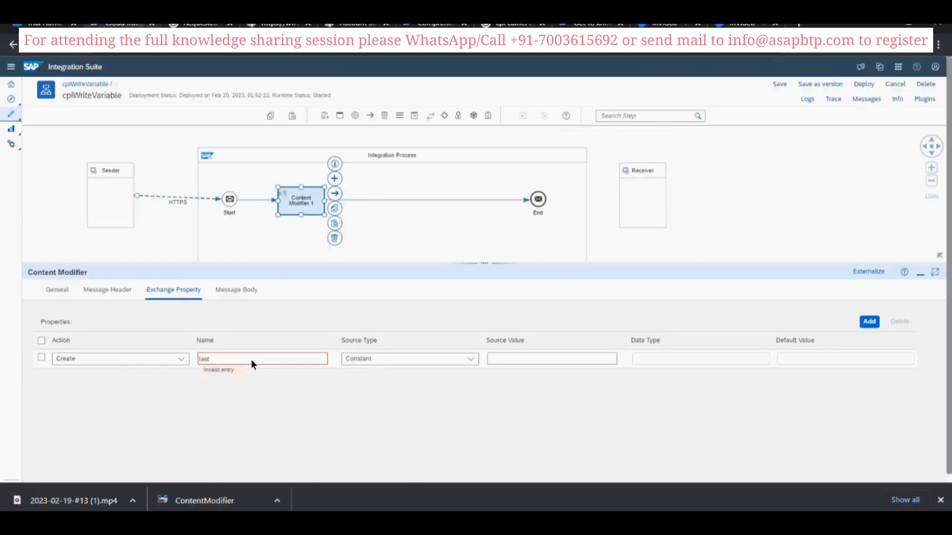
{"action": "type", "text": "Run"}
{"action": "left_click", "coordinate": [468, 358]}
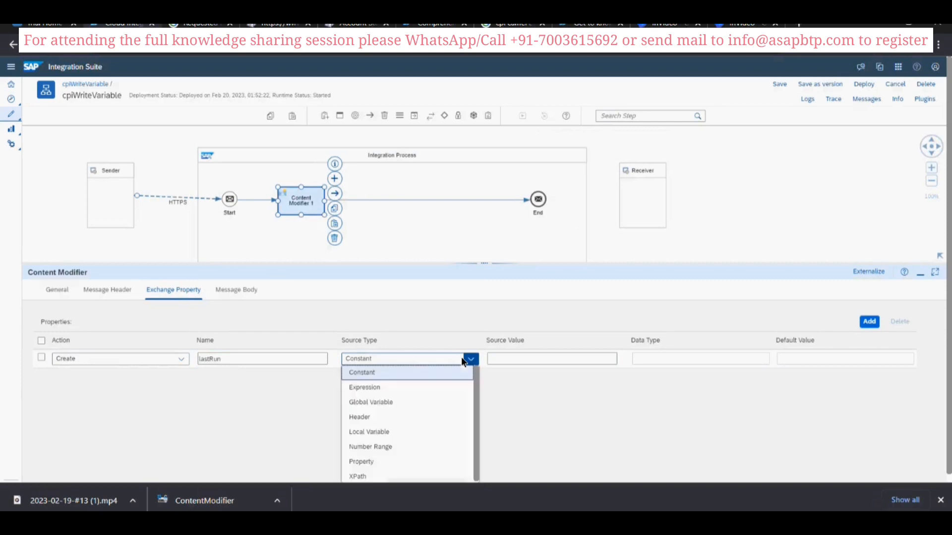
{"action": "left_click", "coordinate": [253, 361]}
{"action": "key", "text": "BackSpace"}
{"action": "key", "text": "BackSpace"}
{"action": "key", "text": "BackSpace"}
{"action": "key", "text": "BackSpace"}
{"action": "key", "text": "BackSpace"}
{"action": "key", "text": "BackSpace"}
{"action": "key", "text": "BackSpace"}
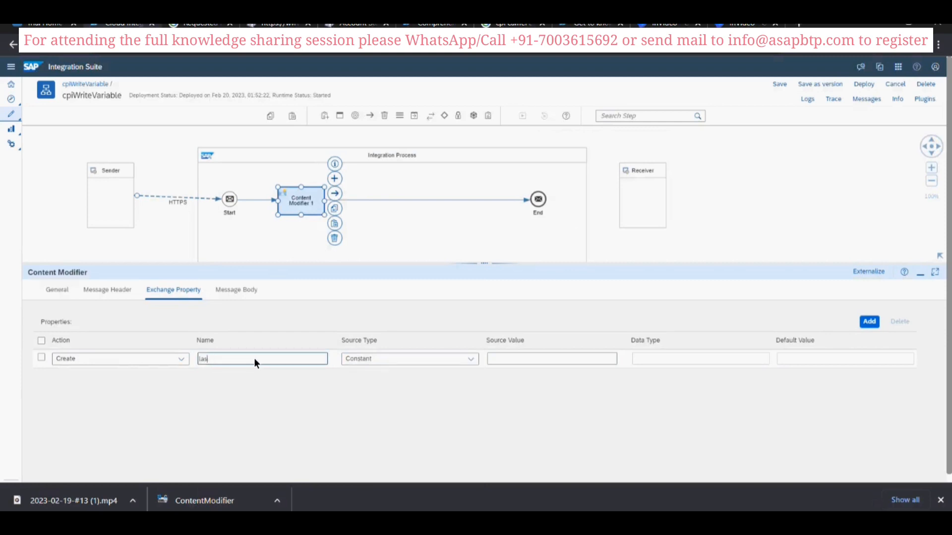
- Name the exchange property startRun, with source type Expression, source value ${date:now:dd-MM-yyyy HH:mm:ss z} and data type java.lang.String
{"action": "type", "text": "l"}
{"action": "type", "text": "startR"}
{"action": "type", "text": "un"}
{"action": "key", "text": "Tab"}
{"action": "left_click", "coordinate": [450, 357]}
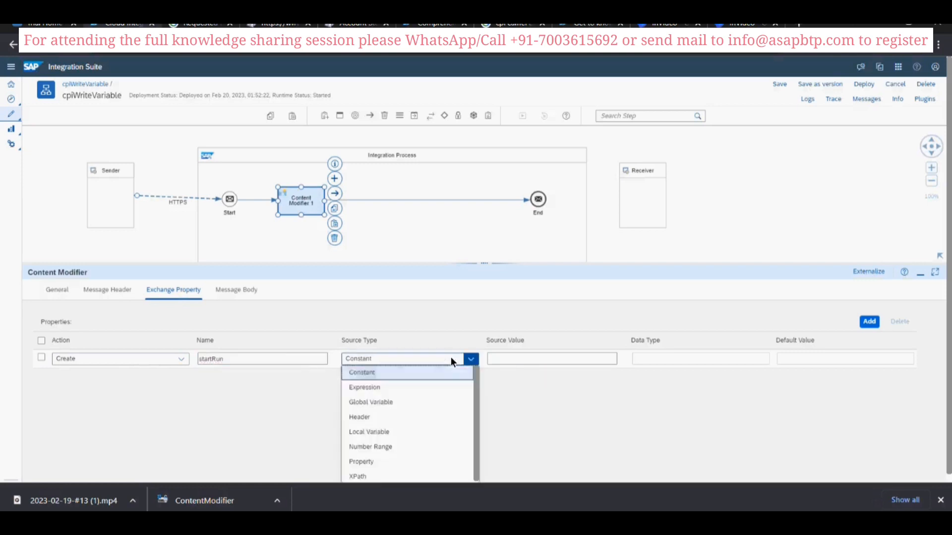
{"action": "left_click", "coordinate": [420, 385]}
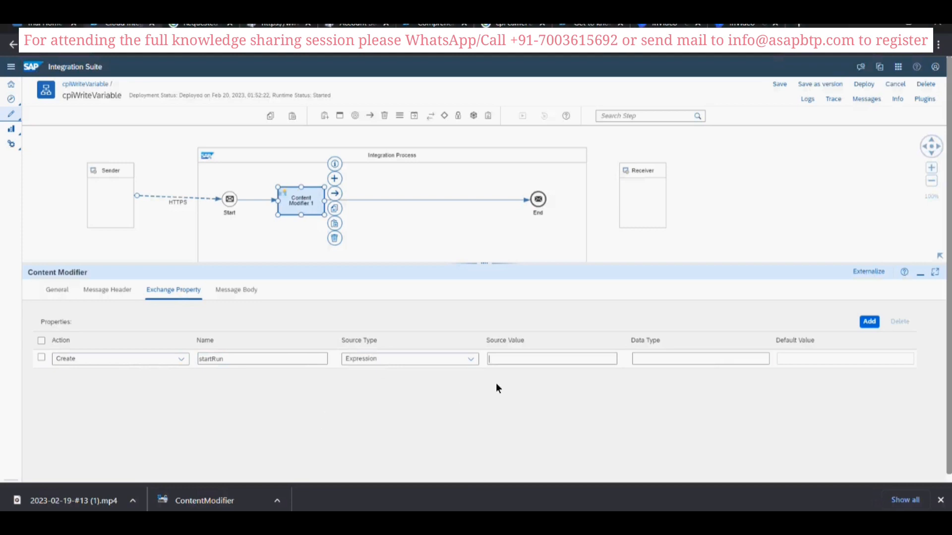
{"action": "type", "text": "${date:now:dd-MM-yyyy HH:mm:ss z}"}
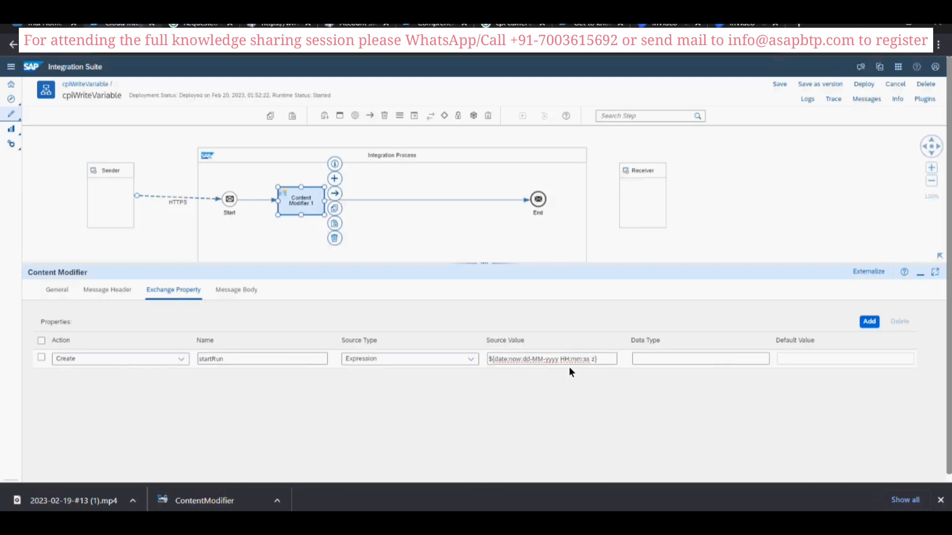
{"action": "left_click", "coordinate": [667, 361]}
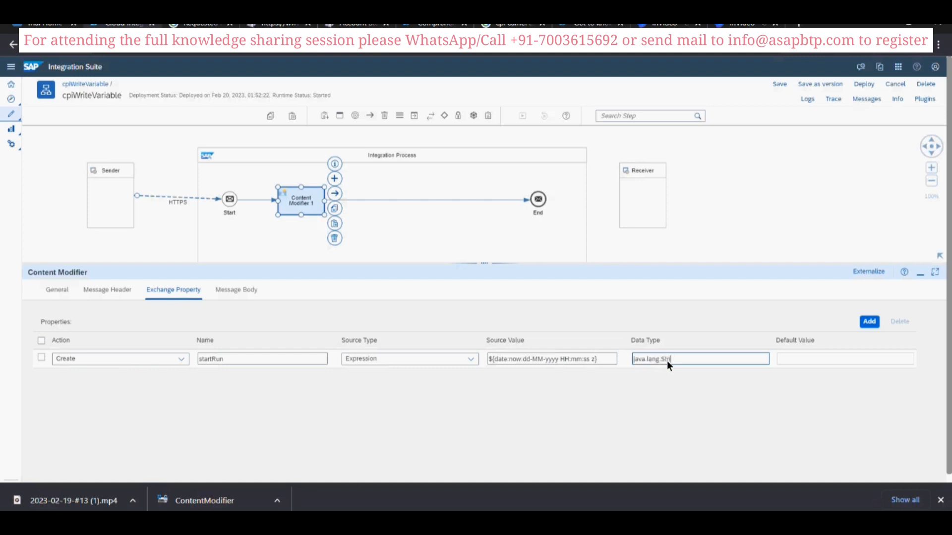
{"action": "left_click", "coordinate": [667, 361]}
- Add an exchange property named lastRun with source type Local Variable and source value lastRunstore, and copy that source value
{"action": "left_click", "coordinate": [869, 322]}
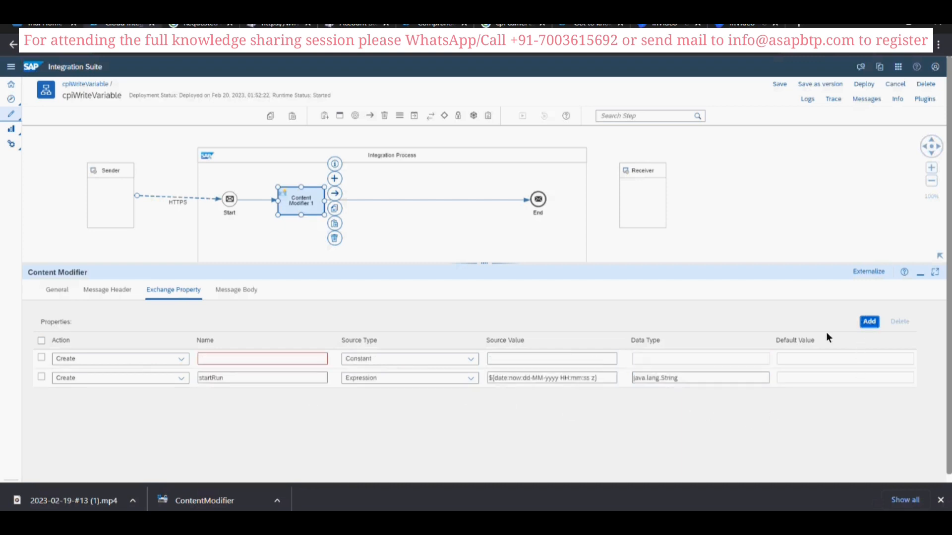
{"action": "left_click", "coordinate": [251, 359]}
{"action": "type", "text": "last"}
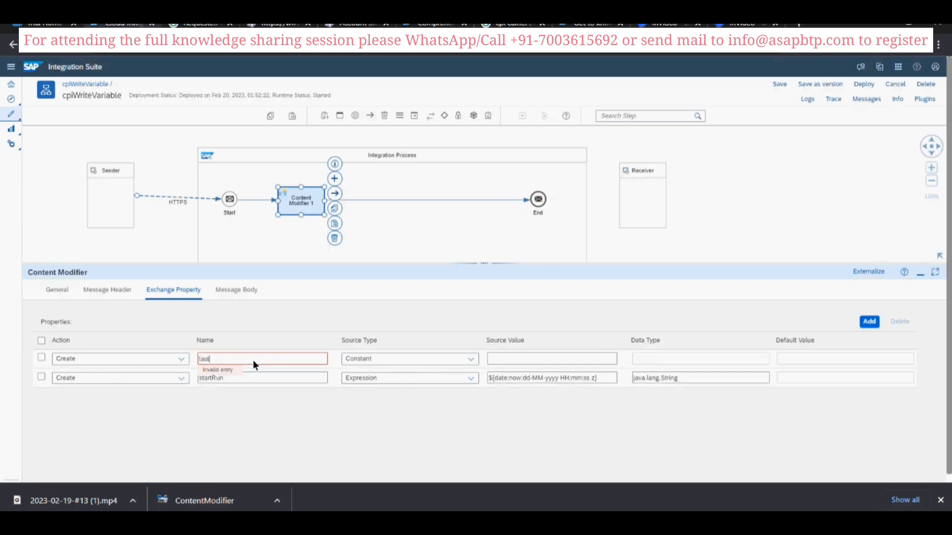
{"action": "type", "text": "Run"}
{"action": "left_click", "coordinate": [450, 356]}
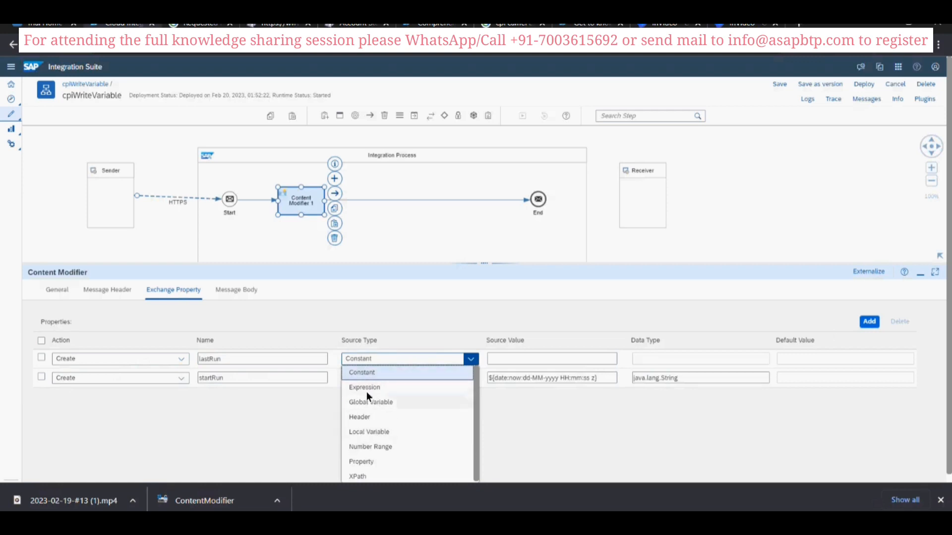
{"action": "left_click", "coordinate": [363, 429]}
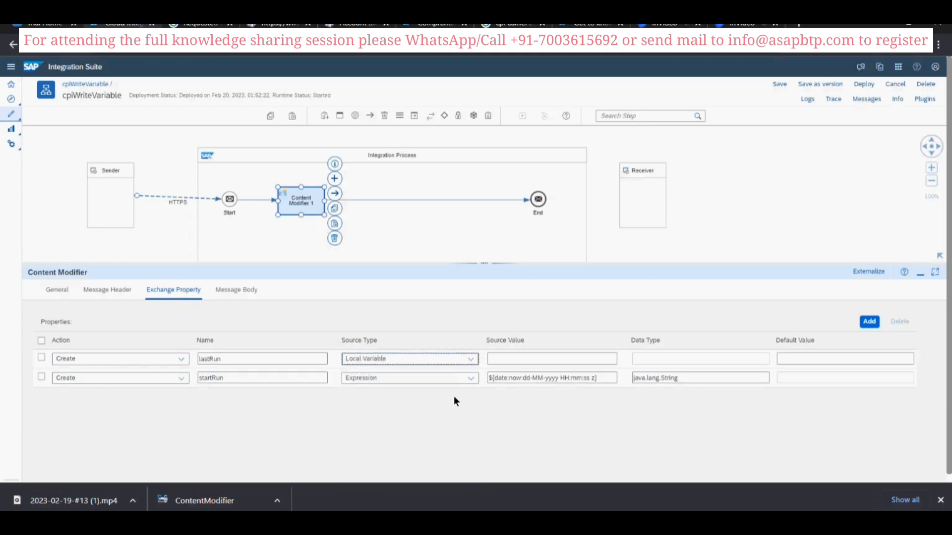
{"action": "left_click", "coordinate": [471, 359]}
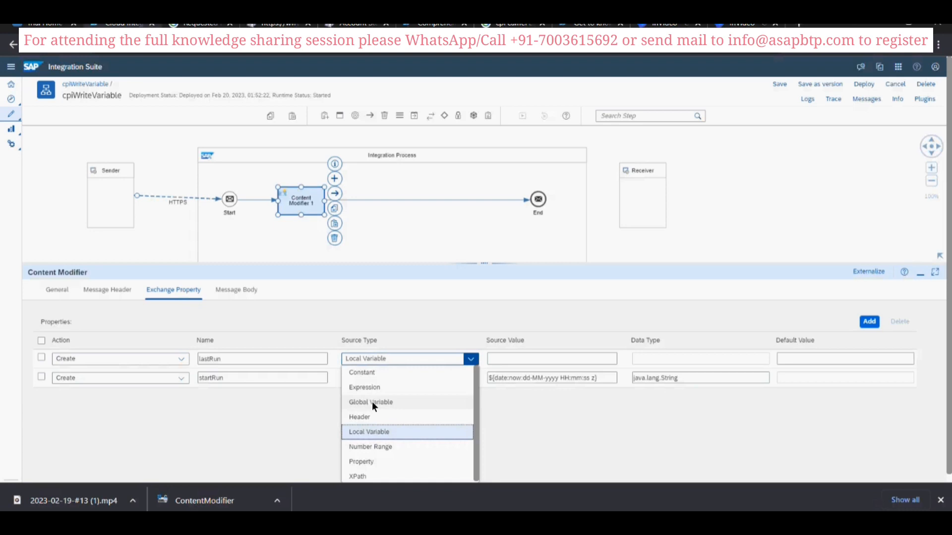
{"action": "left_click", "coordinate": [370, 429]}
{"action": "left_click", "coordinate": [511, 358]}
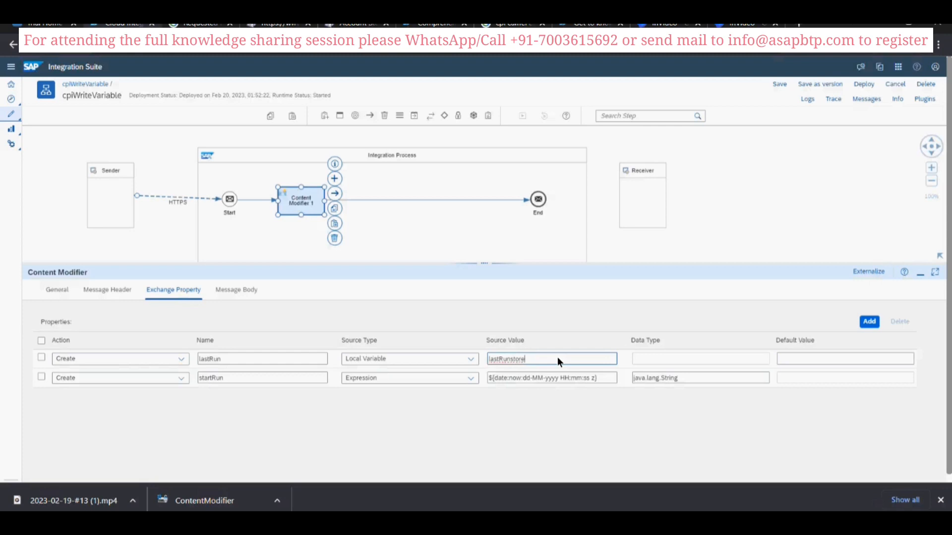
{"action": "key", "text": "ctrl+a"}
- Insert a Write Variables step between the Content Modifier and End
{"action": "left_click", "coordinate": [370, 200]}
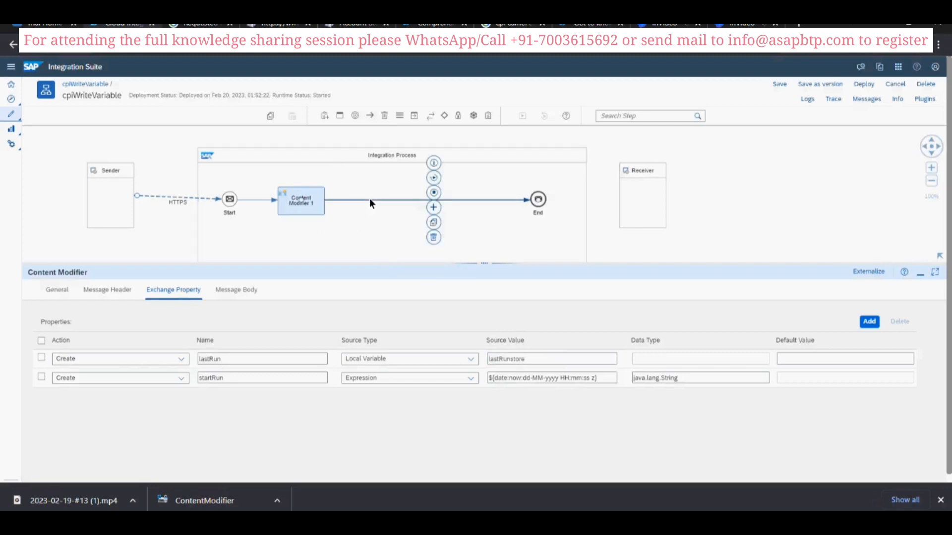
{"action": "left_click", "coordinate": [433, 207]}
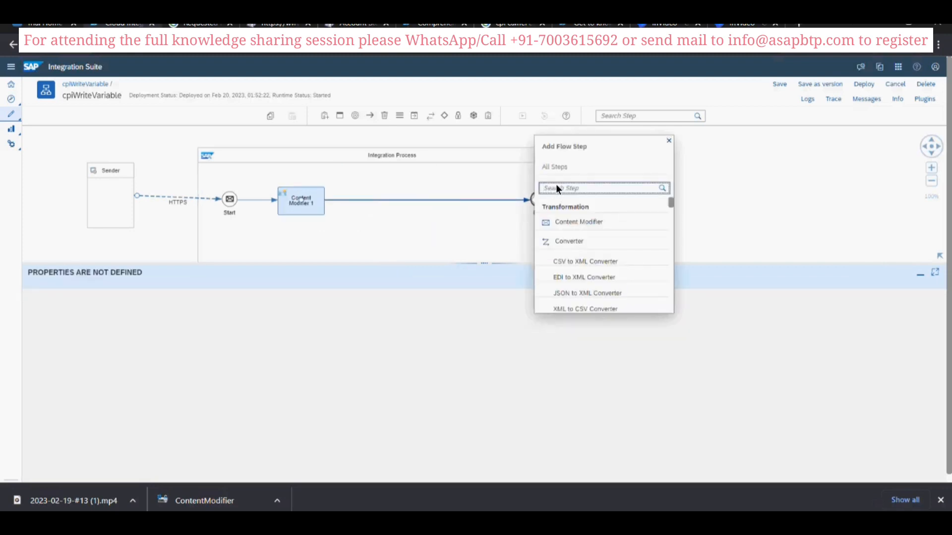
{"action": "type", "text": "write"}
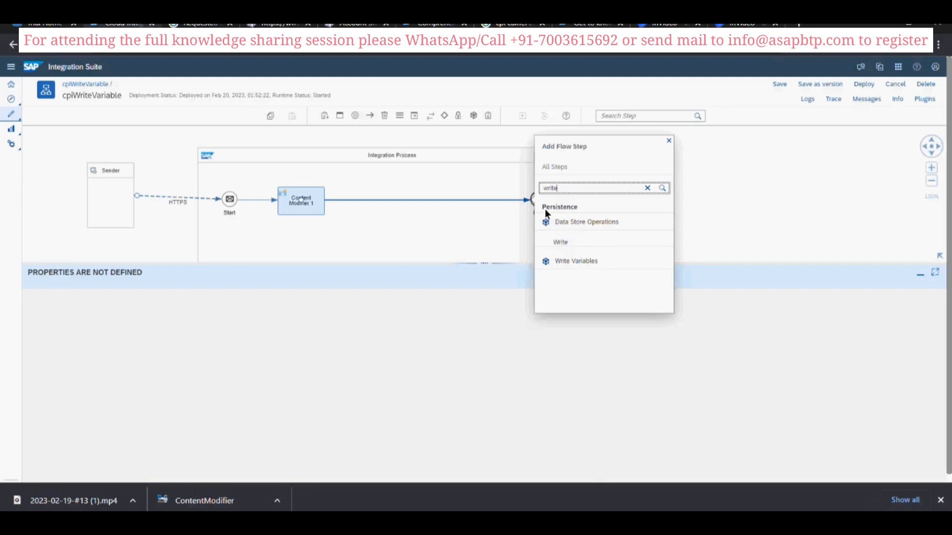
{"action": "left_click", "coordinate": [577, 261]}
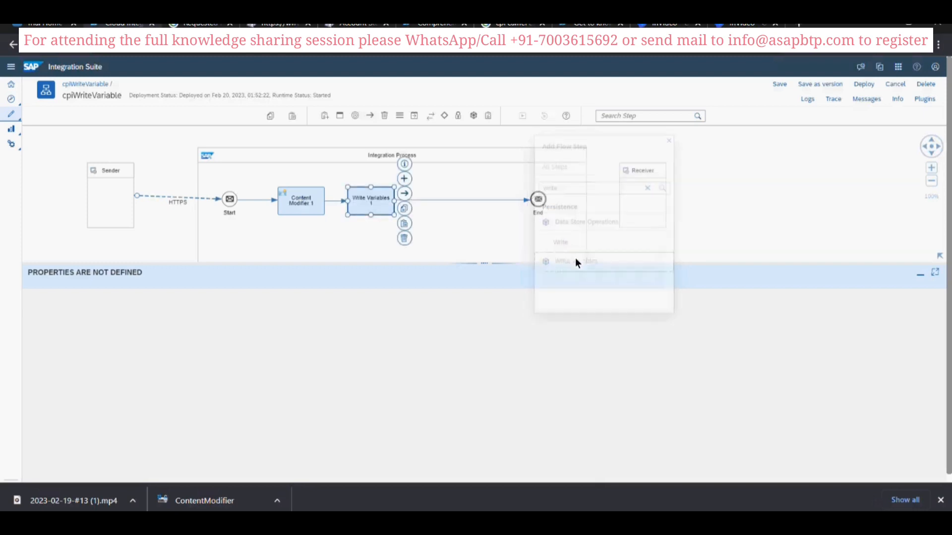
{"action": "left_click", "coordinate": [364, 208]}
- Add a variable named lastRunstore to the Write Variables processing settings
{"action": "left_click", "coordinate": [99, 290]}
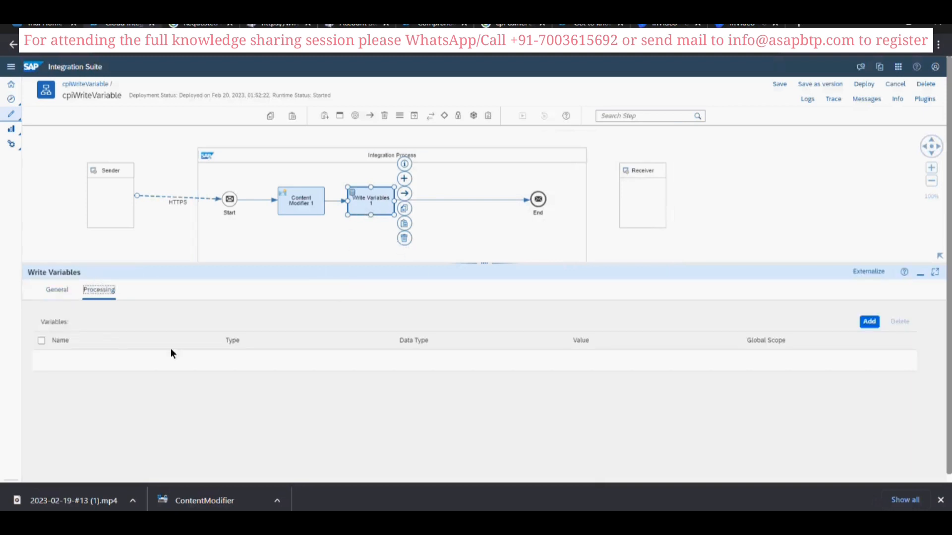
{"action": "left_click", "coordinate": [869, 321]}
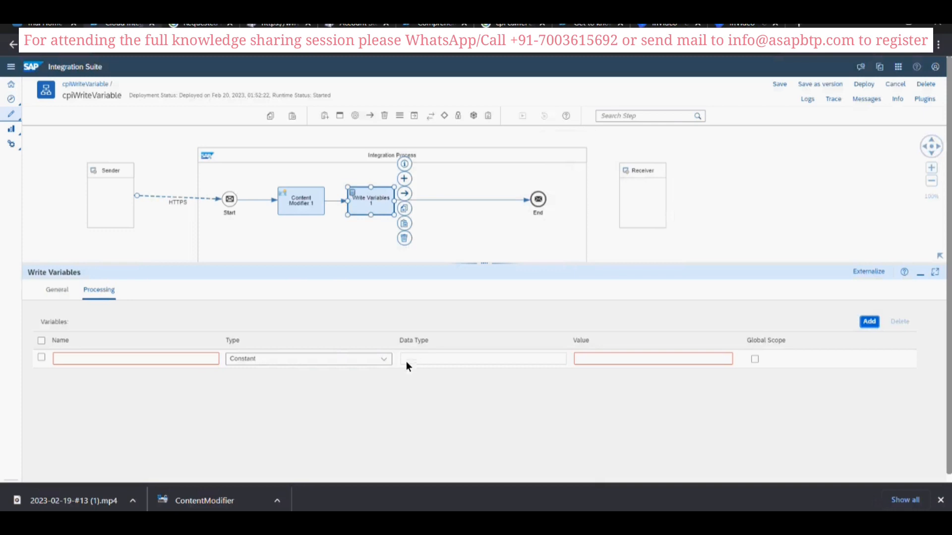
{"action": "left_click", "coordinate": [207, 360]}
{"action": "type", "text": "lastRunstore"}
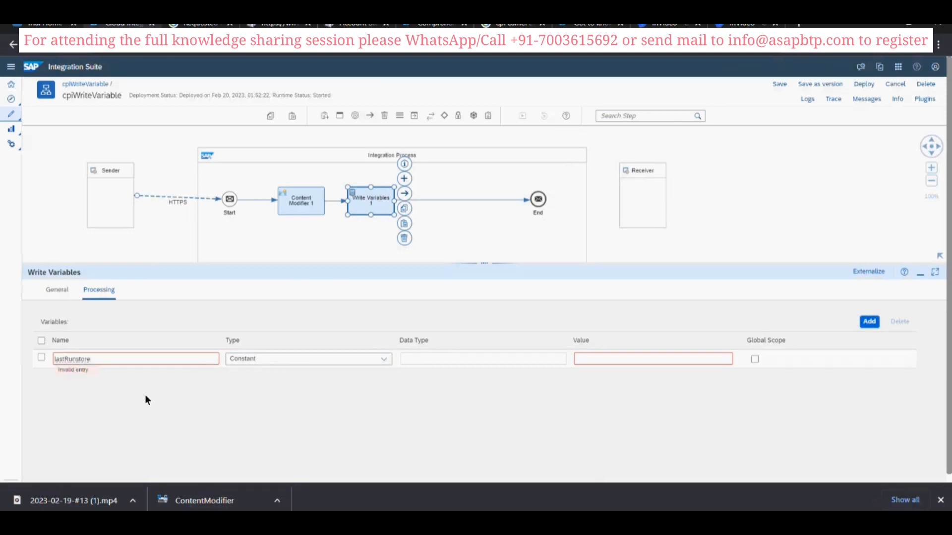
- Set the variable's type to Expression, its data type to java.lang.String and its value to lastRunstore
{"action": "left_click", "coordinate": [381, 359]}
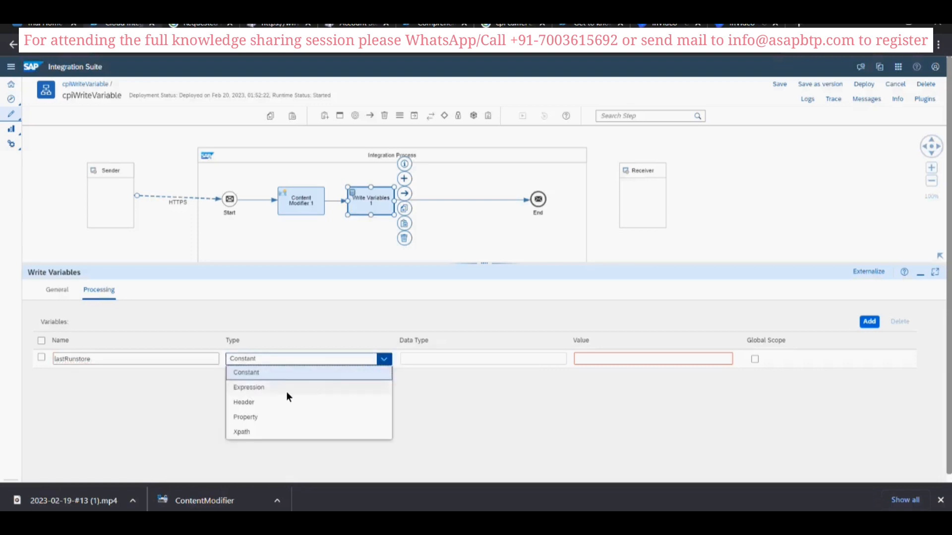
{"action": "left_click", "coordinate": [287, 391]}
{"action": "left_click", "coordinate": [429, 358]}
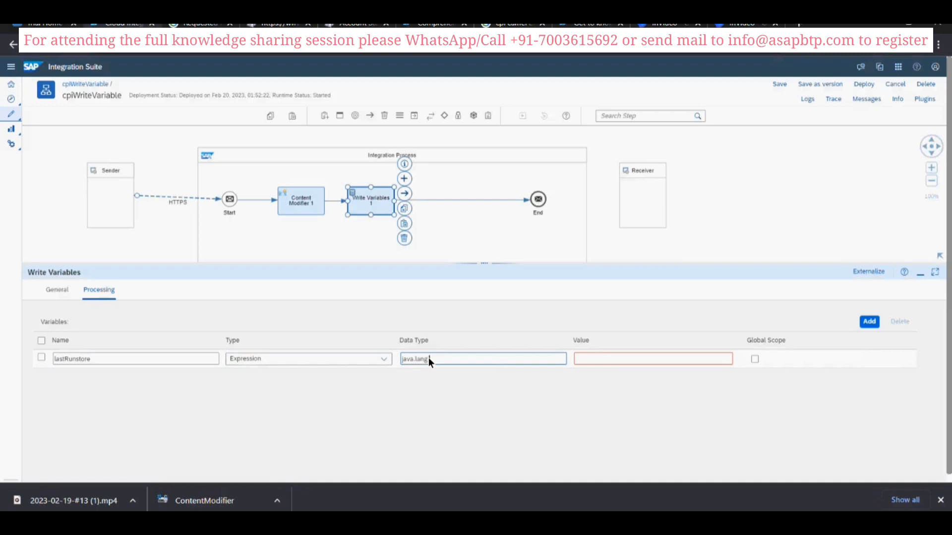
{"action": "type", "text": "java.lang.String"}
{"action": "left_click", "coordinate": [674, 356]}
{"action": "type", "text": "lastRunstore"}
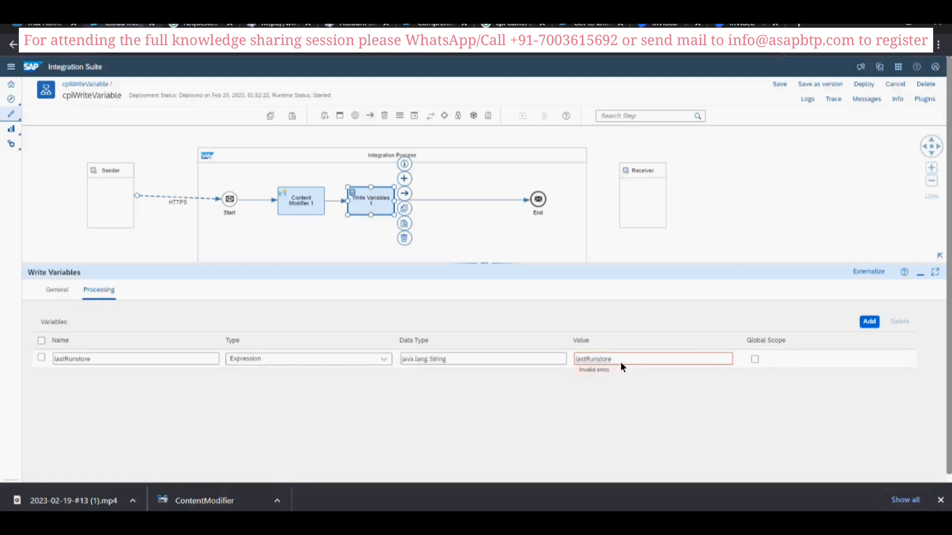
- Copy the property name startRun from the Content Modifier's exchange properties
{"action": "left_click", "coordinate": [292, 209]}
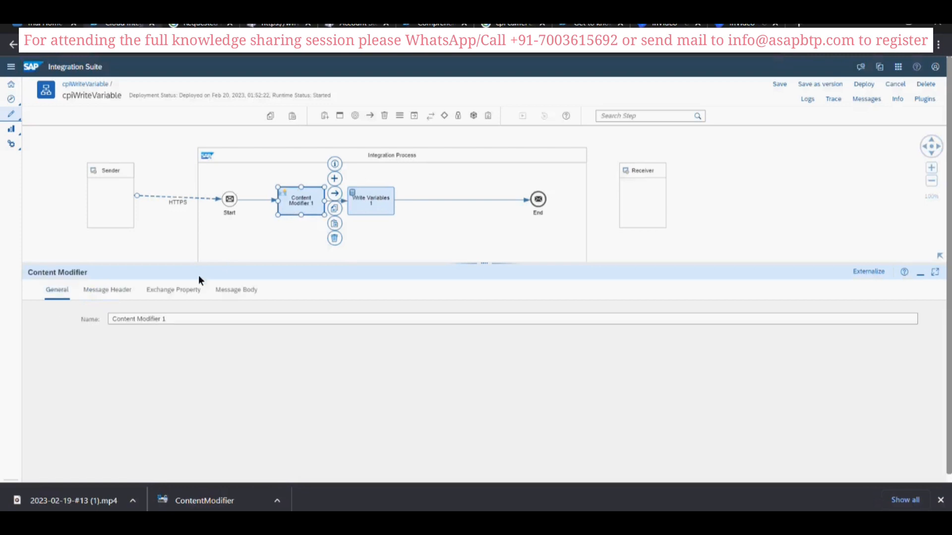
{"action": "left_click", "coordinate": [188, 290]}
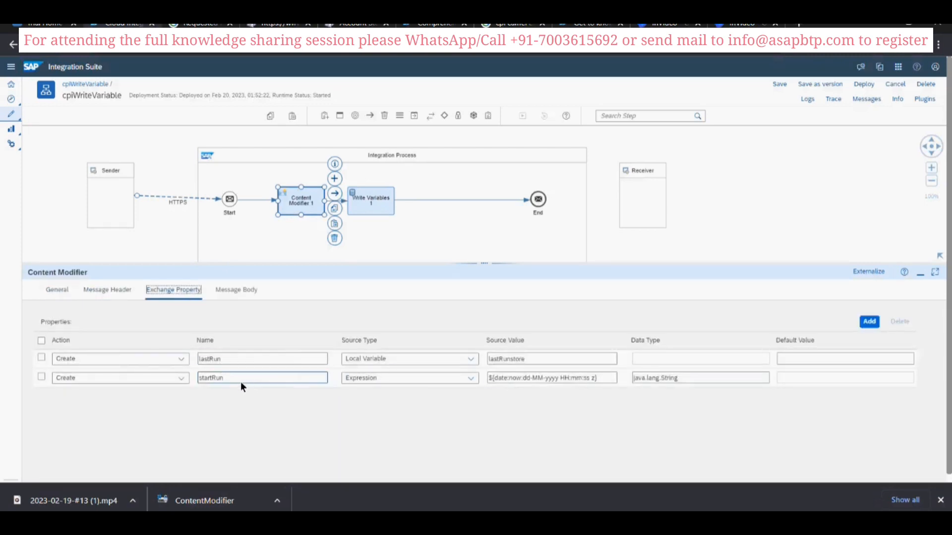
{"action": "left_click_drag", "start_coordinate": [226, 379], "coordinate": [217, 379]}
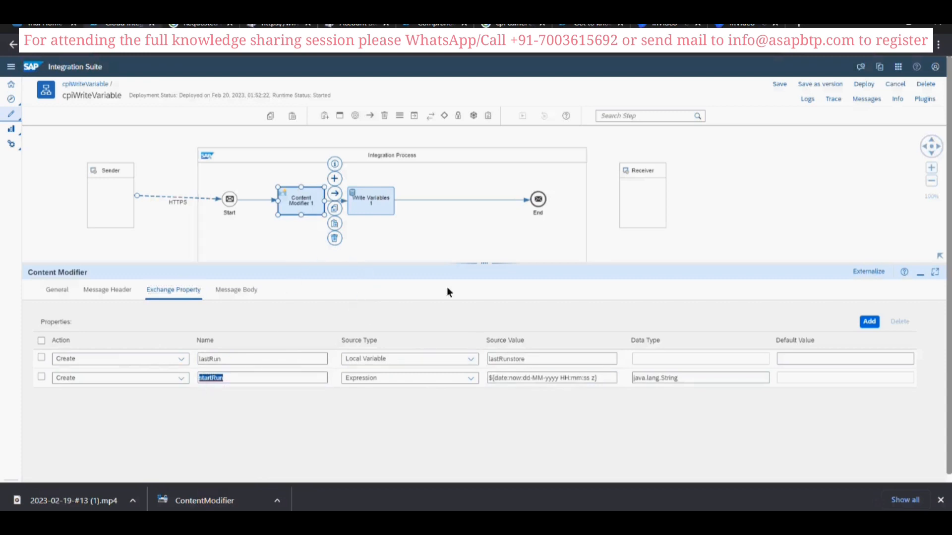
- Set the lastRunstore variable's value in Write Variables to ${property.startRun} and save the integration flow
{"action": "left_click", "coordinate": [385, 203]}
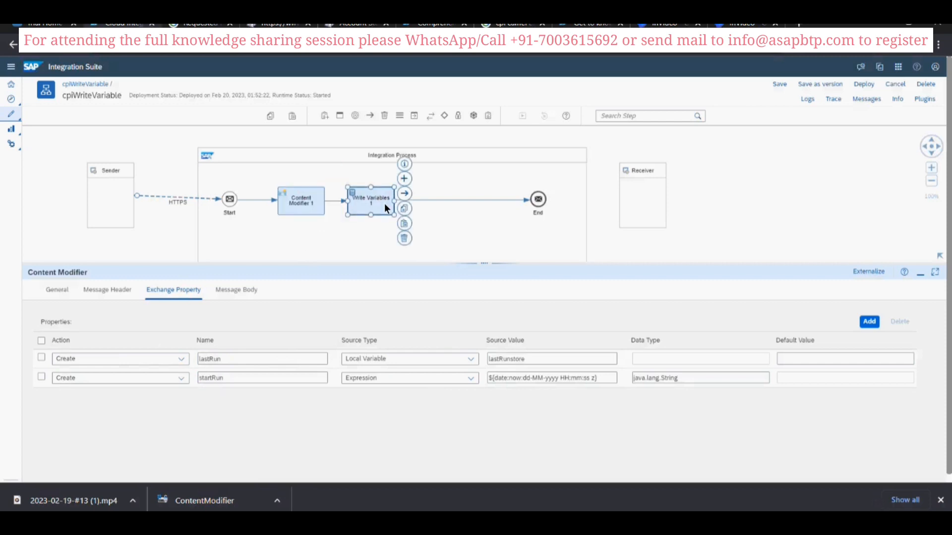
{"action": "left_click", "coordinate": [99, 290]}
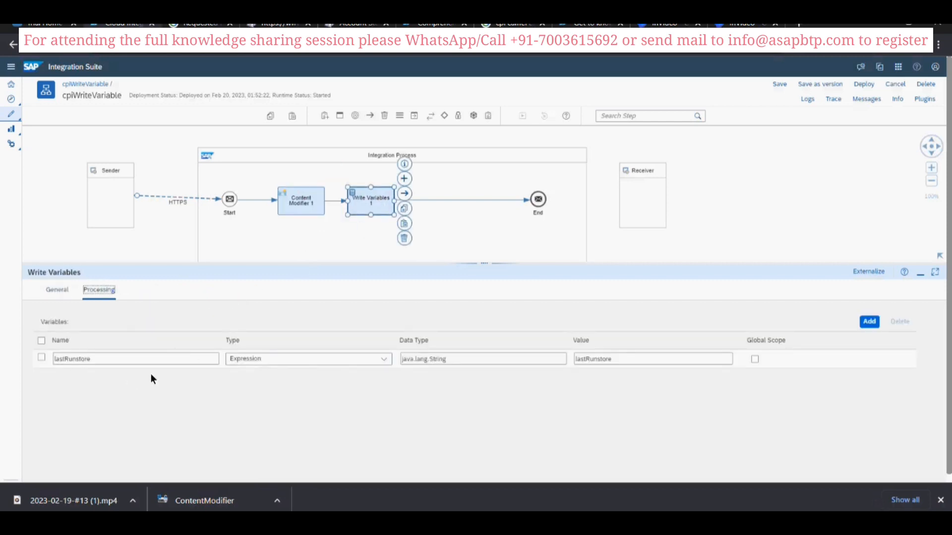
{"action": "left_click", "coordinate": [614, 364]}
{"action": "double_click", "coordinate": [616, 360]}
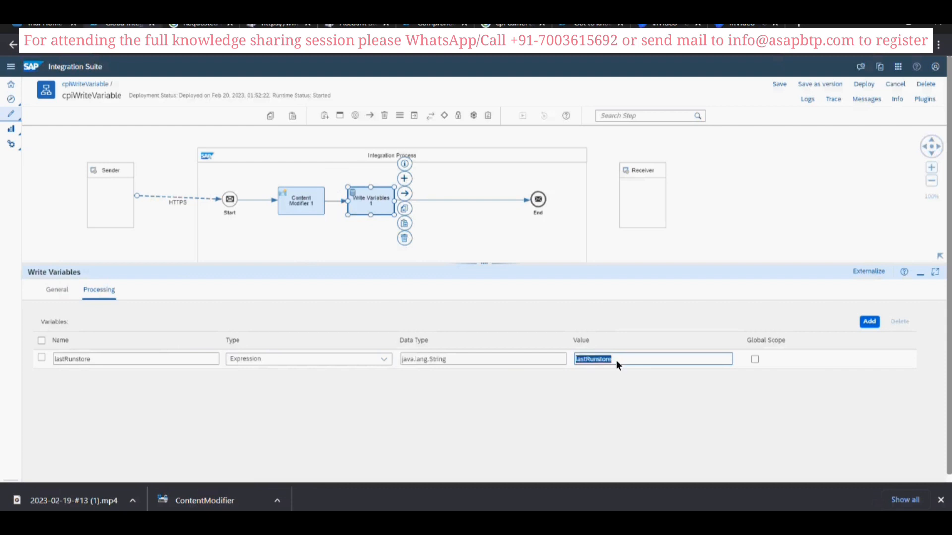
{"action": "type", "text": "startRun"}
{"action": "type", "text": "$"}
{"action": "left_click", "coordinate": [584, 389]}
{"action": "left_click", "coordinate": [772, 84]}
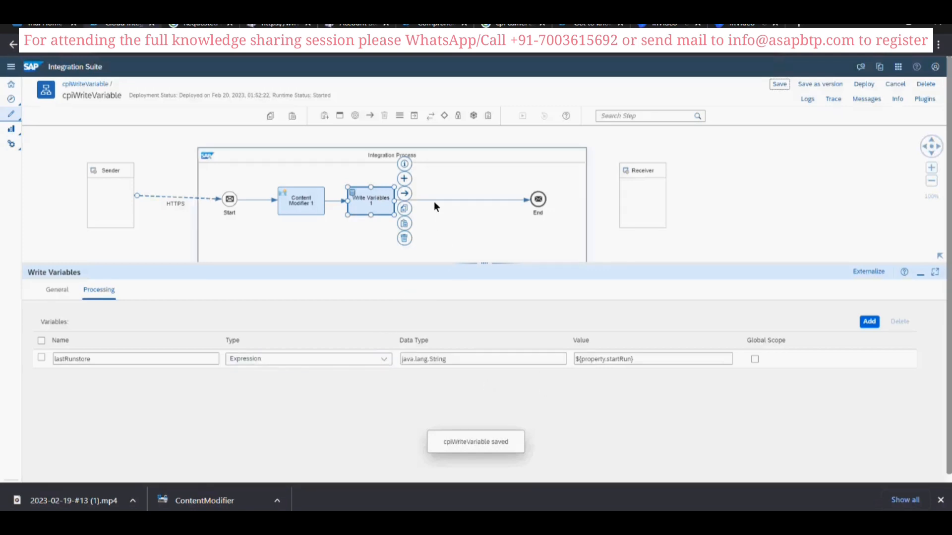
- Add a Content Modifier flow step between Write Variables 1 and the End event
{"action": "left_click", "coordinate": [431, 200]}
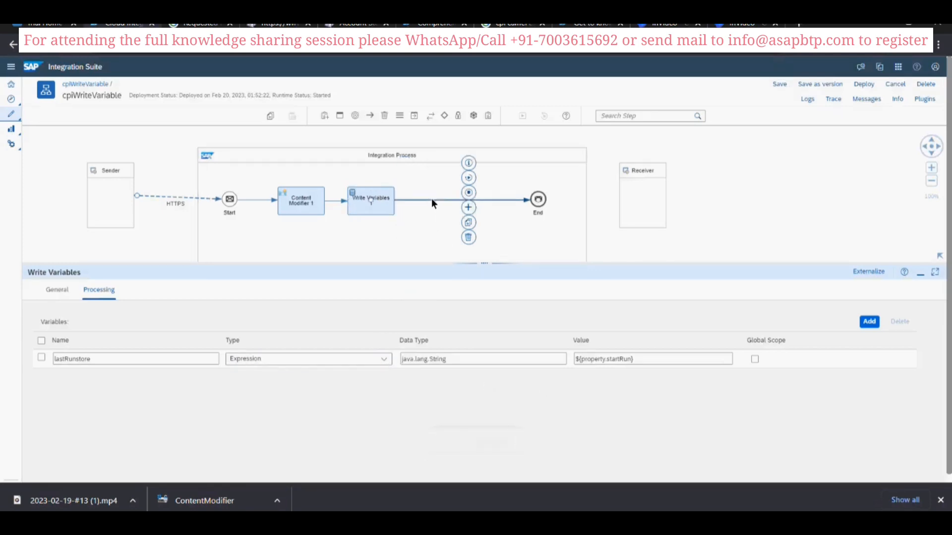
{"action": "left_click", "coordinate": [467, 207]}
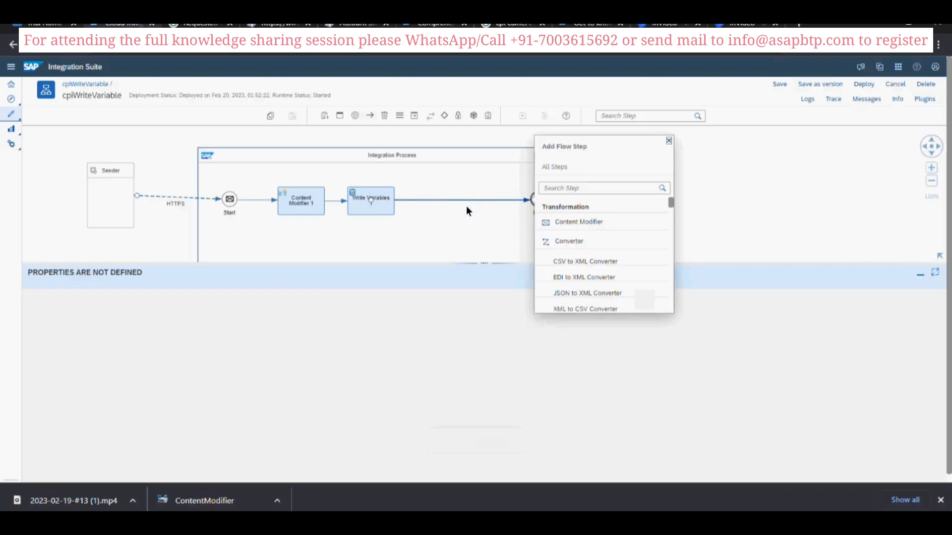
{"action": "left_click", "coordinate": [549, 221]}
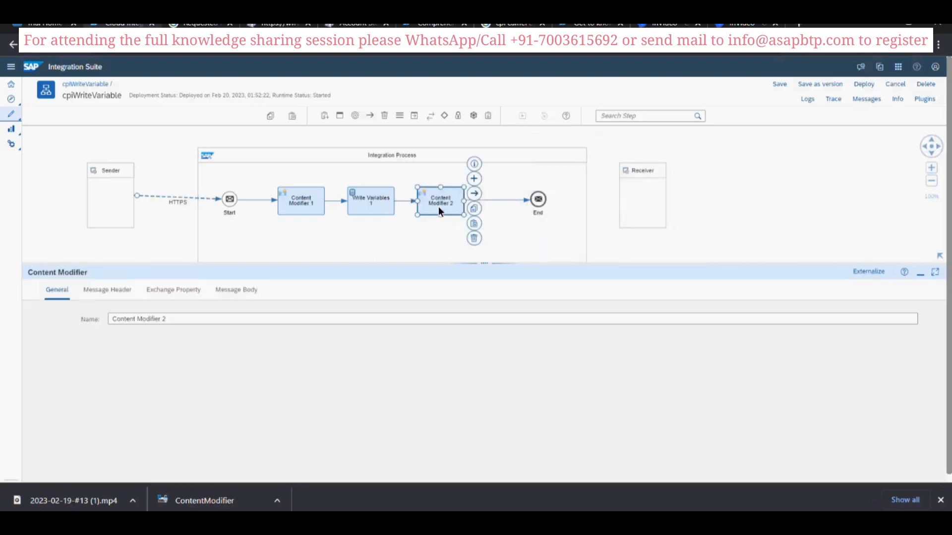
- Enter "This is Start Run:" as the message body of Content Modifier 2
{"action": "left_click", "coordinate": [253, 292]}
{"action": "left_click", "coordinate": [267, 356]}
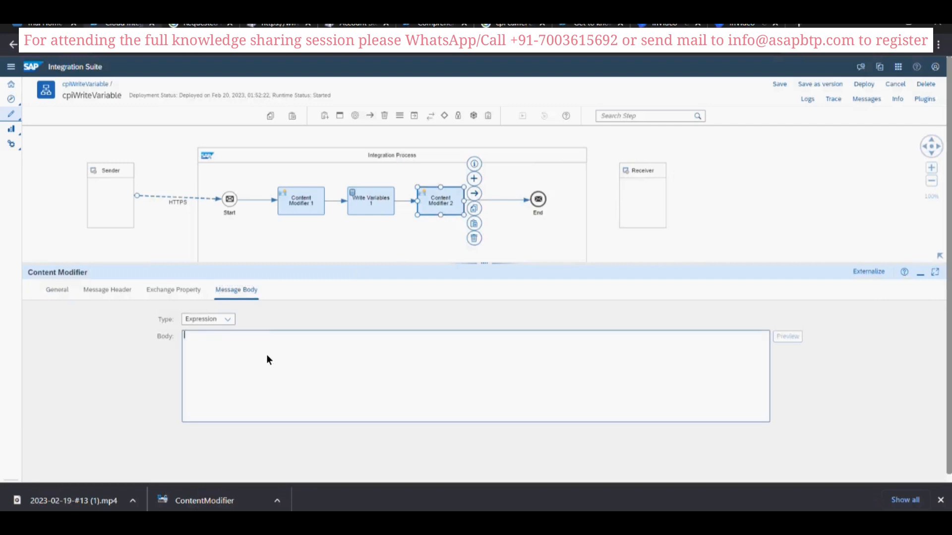
{"action": "type", "text": "This"}
{"action": "key", "text": "BackSpace"}
{"action": "key", "text": "BackSpace"}
{"action": "type", "text": "s is Start Run:"}
- Copy the startRun property name from Content Modifier 1 and append ${property.startRun} to the body line in Content Modifier 2
{"action": "left_click", "coordinate": [288, 213]}
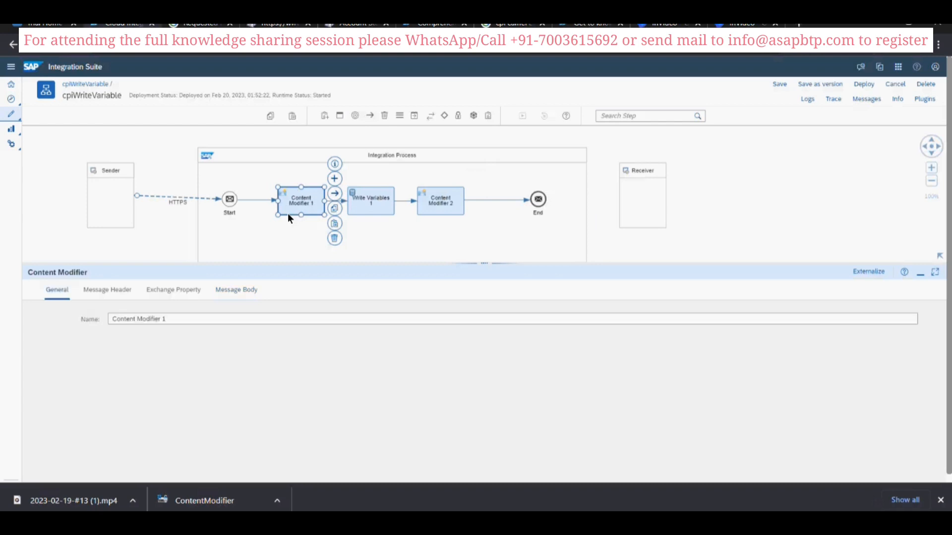
{"action": "left_click", "coordinate": [157, 289]}
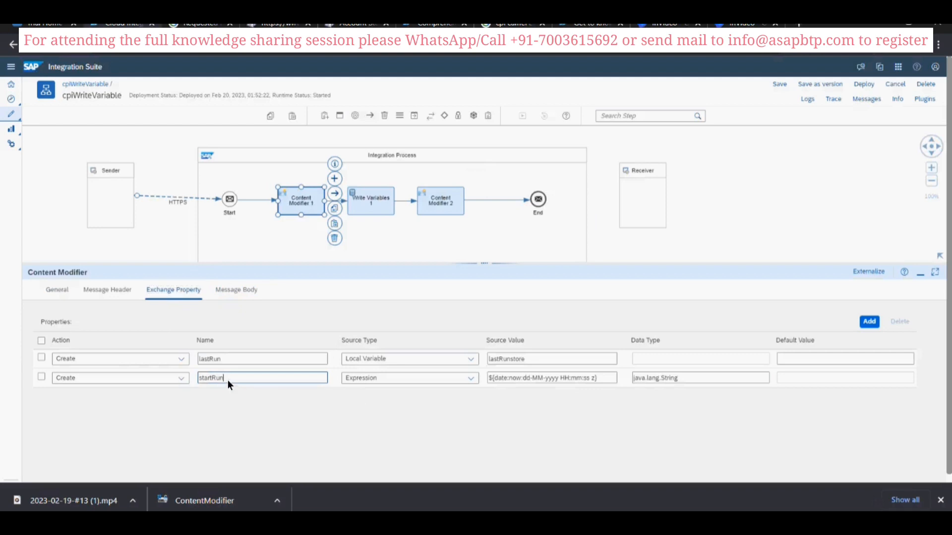
{"action": "left_click_drag", "start_coordinate": [227, 380], "coordinate": [199, 379]}
{"action": "left_click", "coordinate": [435, 201]}
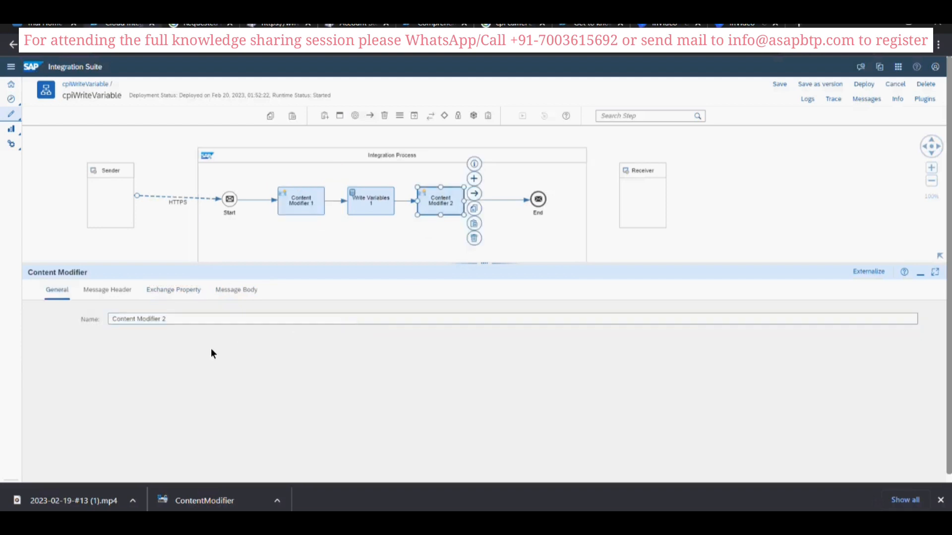
{"action": "left_click", "coordinate": [241, 290]}
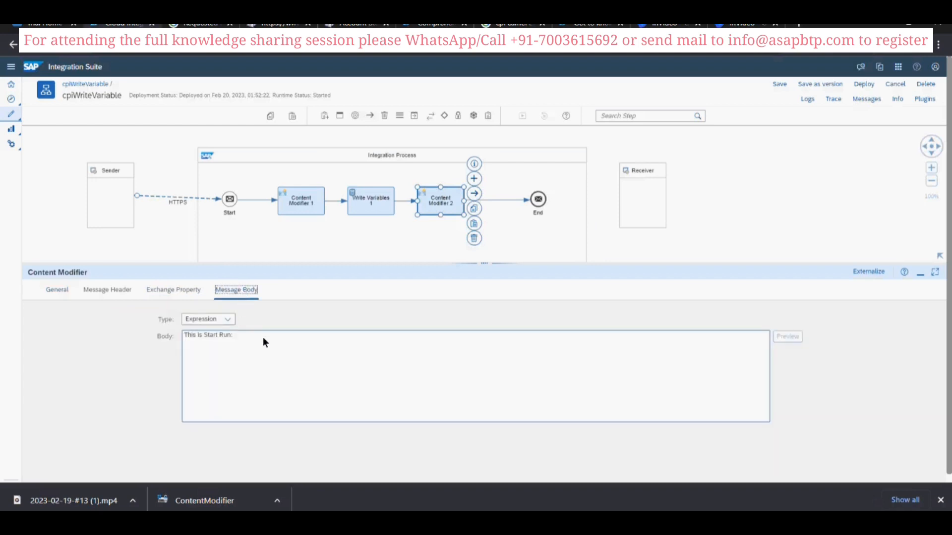
{"action": "left_click", "coordinate": [262, 340]}
{"action": "type", "text": "}"}
- Duplicate the body line onto a second line and change the copy's label to "This is Last Run:"
{"action": "key", "text": "ctrl+a"}
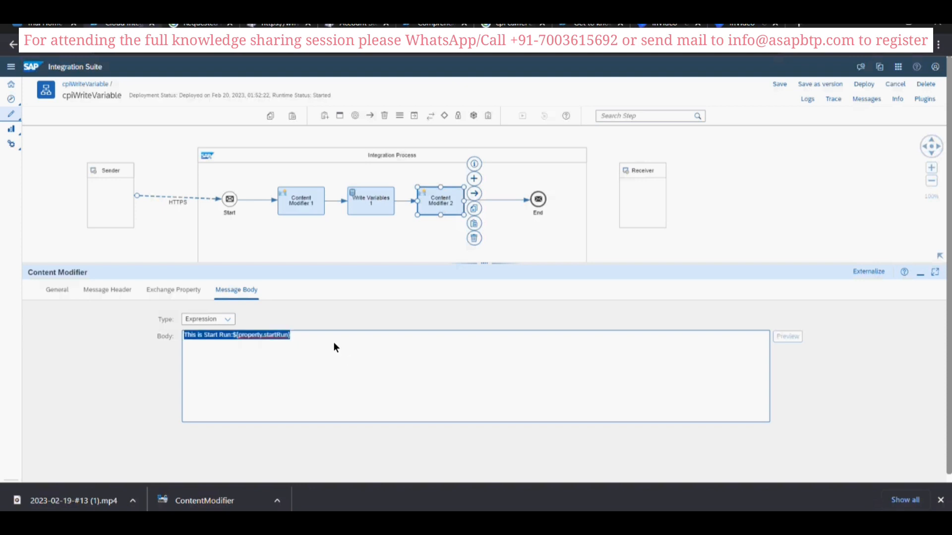
{"action": "key", "text": "ctrl+c"}
{"action": "key", "text": "Right"}
{"action": "key", "text": "Return"}
{"action": "key", "text": "ctrl+v"}
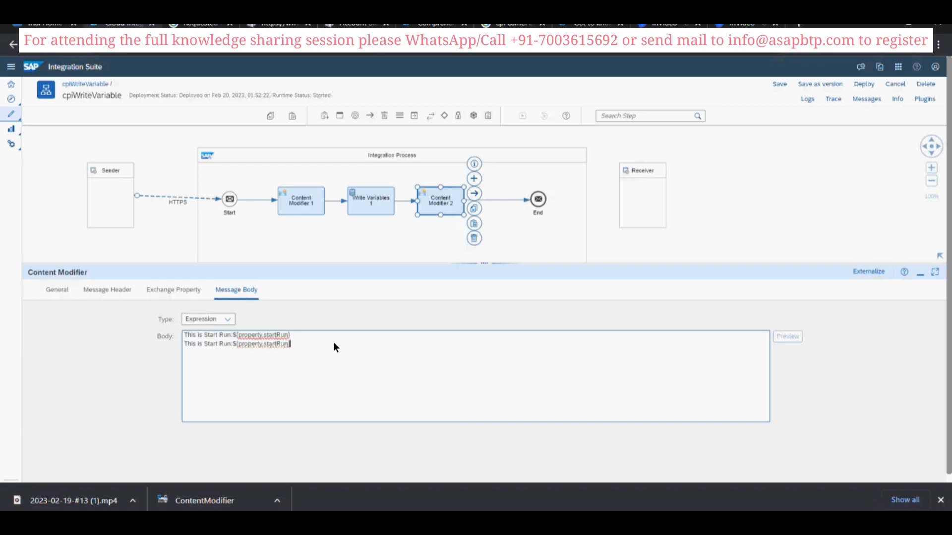
{"action": "left_click", "coordinate": [216, 344]}
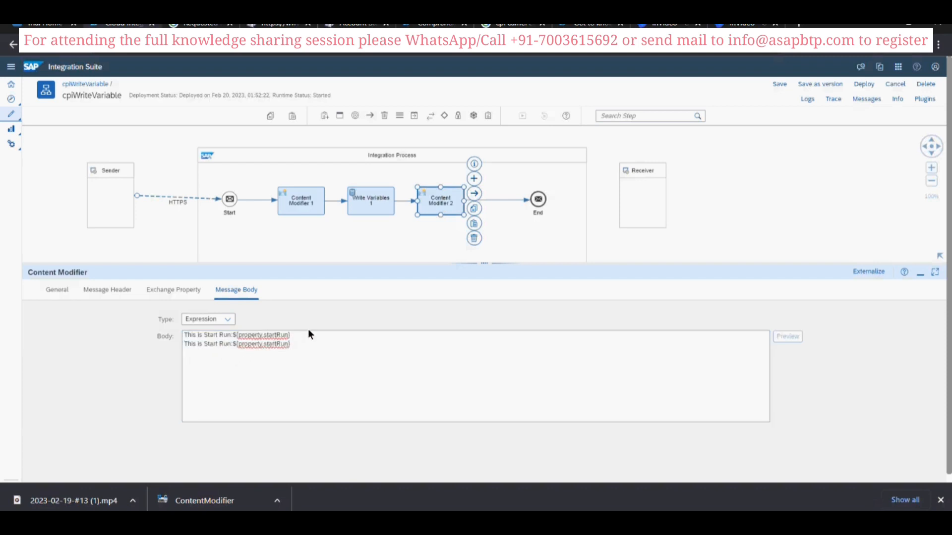
{"action": "key", "text": "BackSpace"}
{"action": "key", "text": "BackSpace"}
{"action": "key", "text": "BackSpace"}
{"action": "key", "text": "BackSpace"}
{"action": "type", "text": "Last"}
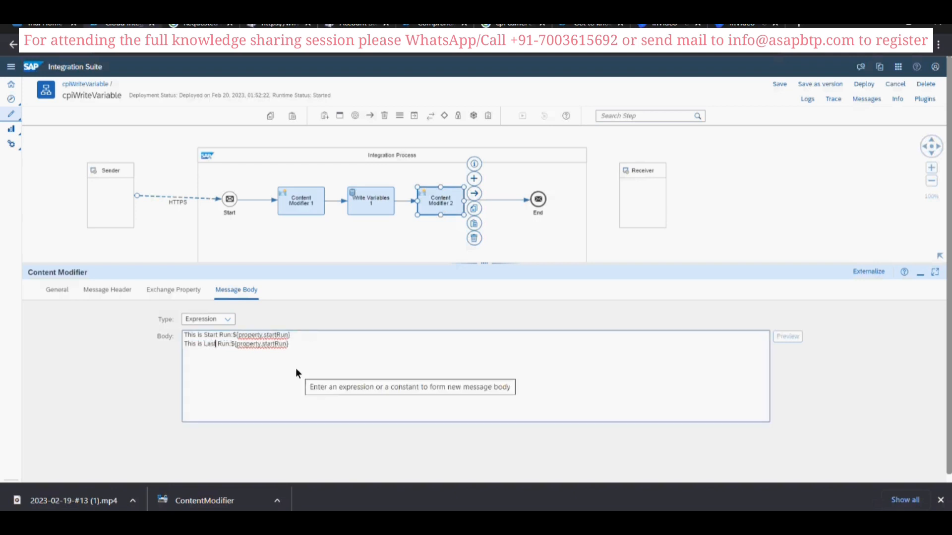
- Look up the lastRun property name in Content Modifier 1 and change the second body line's expression to ${property.lastRun}
{"action": "left_click", "coordinate": [292, 213]}
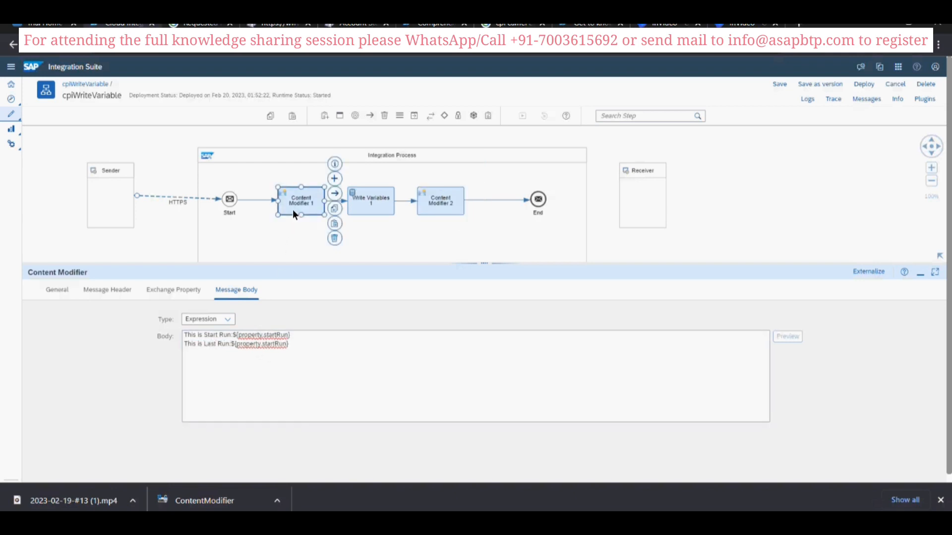
{"action": "left_click", "coordinate": [114, 288]}
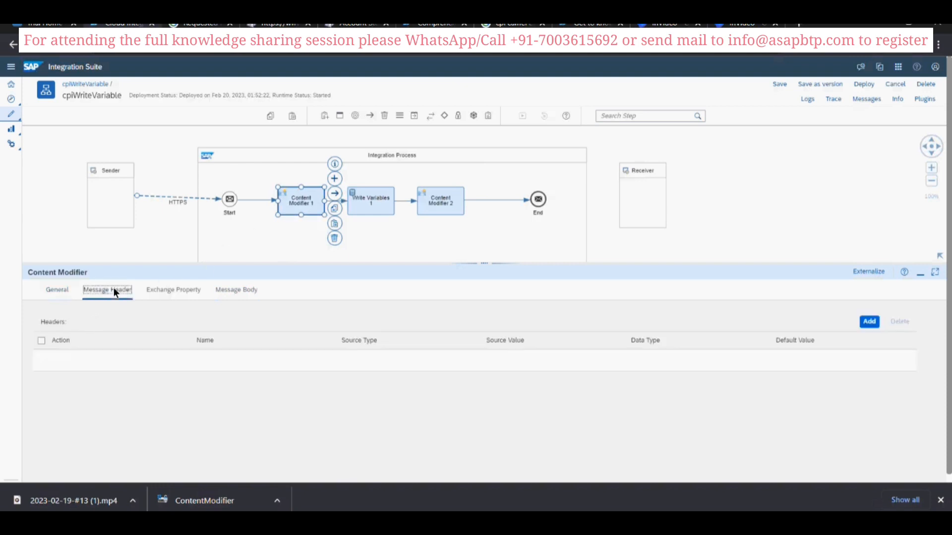
{"action": "left_click", "coordinate": [192, 289]}
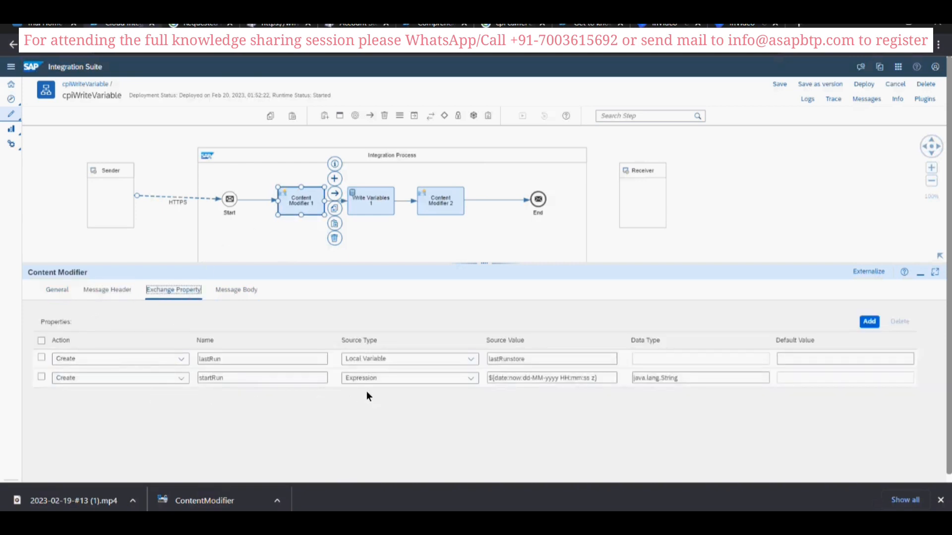
{"action": "left_click_drag", "start_coordinate": [228, 360], "coordinate": [192, 364]}
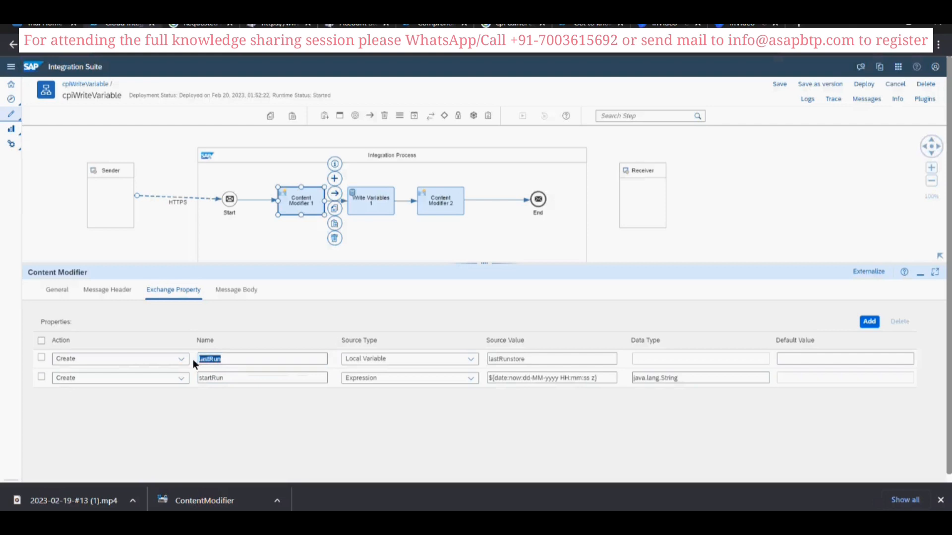
{"action": "left_click", "coordinate": [424, 209]}
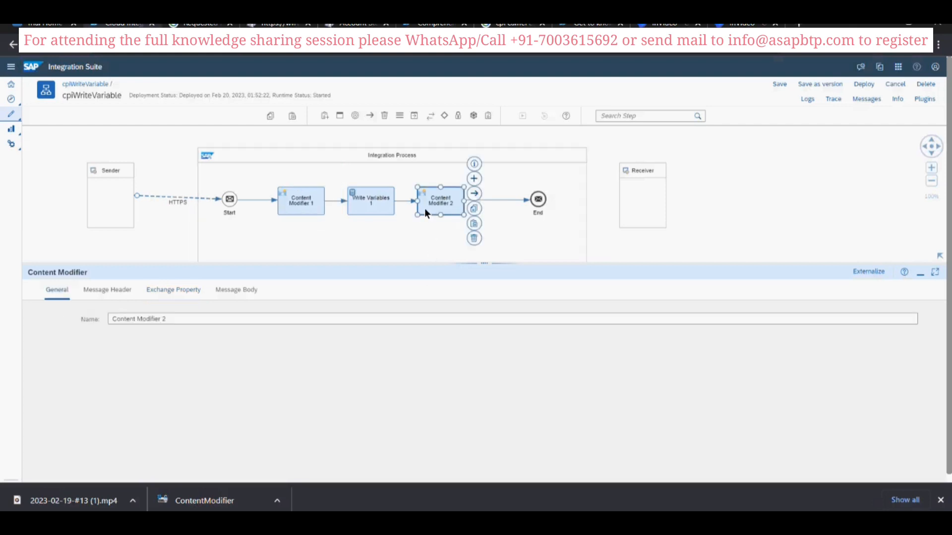
{"action": "left_click", "coordinate": [238, 288]}
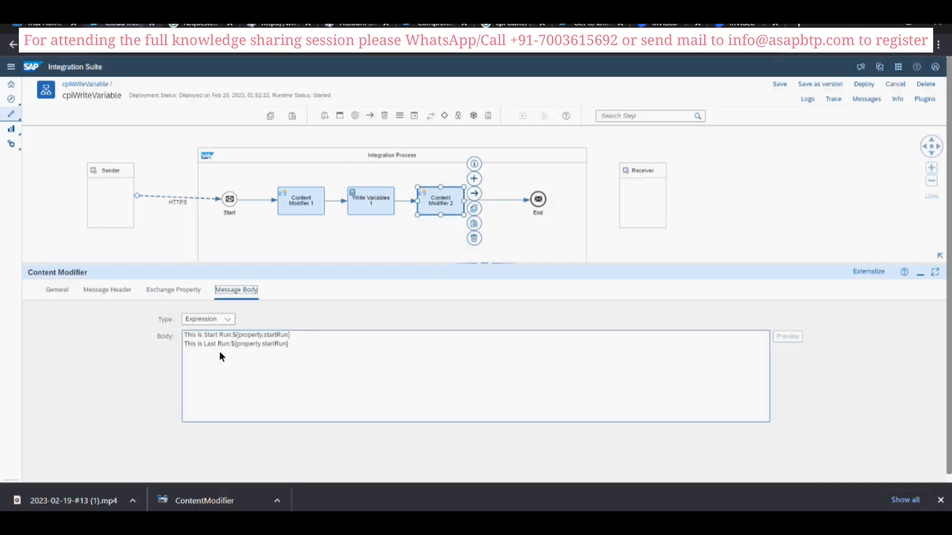
{"action": "left_click", "coordinate": [262, 344]}
{"action": "key", "text": "shift+Right"}
{"action": "key", "text": "shift+Right"}
{"action": "key", "text": "shift+Right"}
{"action": "key", "text": "shift+Right"}
{"action": "key", "text": "shift+Right"}
{"action": "key", "text": "shift+Right"}
{"action": "key", "text": "shift+Right"}
{"action": "key", "text": "shift+Right"}
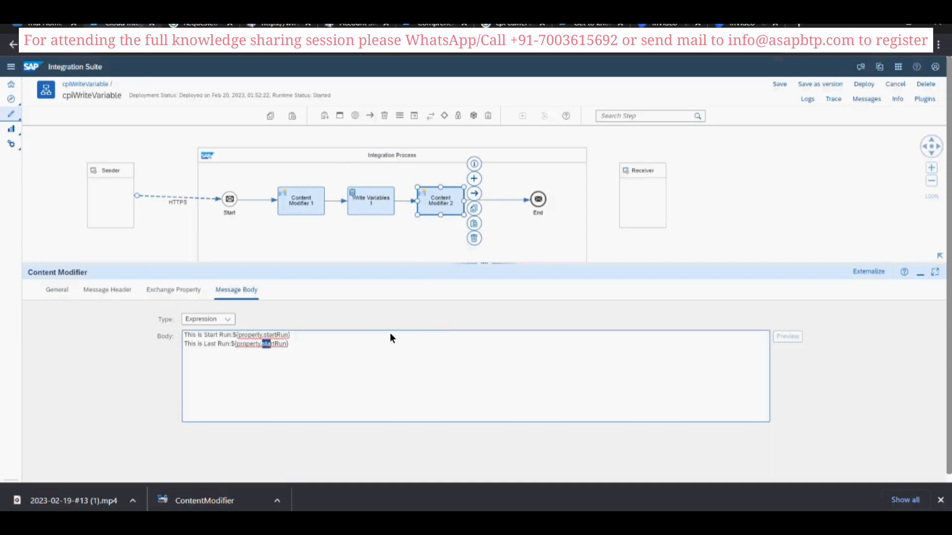
{"action": "type", "text": "lastRun"}
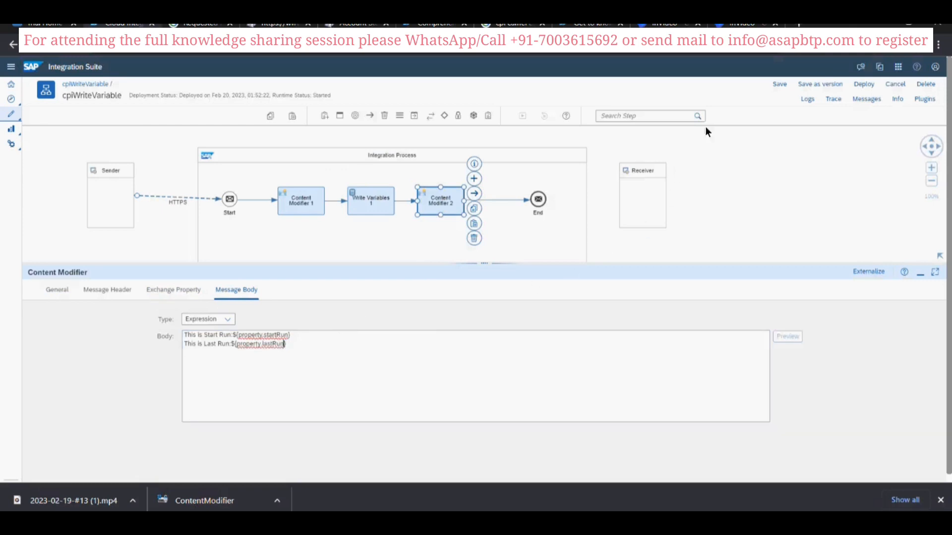
- Save the integration flow and deploy it on SAP Cloud Integration with tracing turned on
{"action": "left_click", "coordinate": [780, 84]}
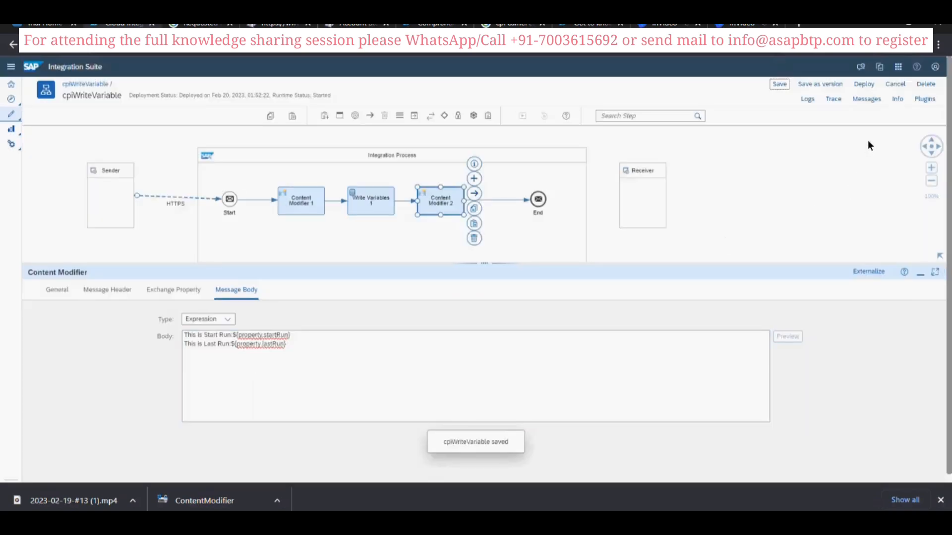
{"action": "left_click", "coordinate": [865, 86]}
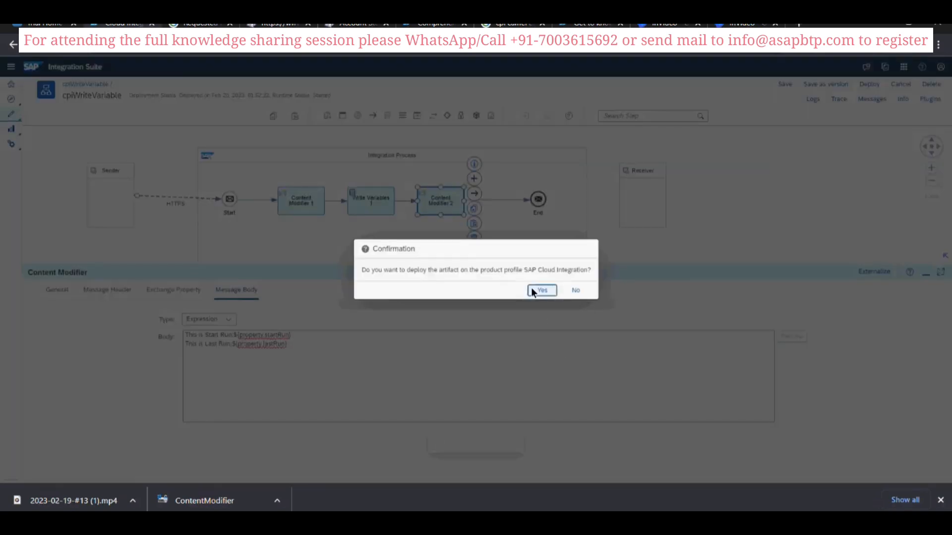
{"action": "left_click", "coordinate": [540, 290]}
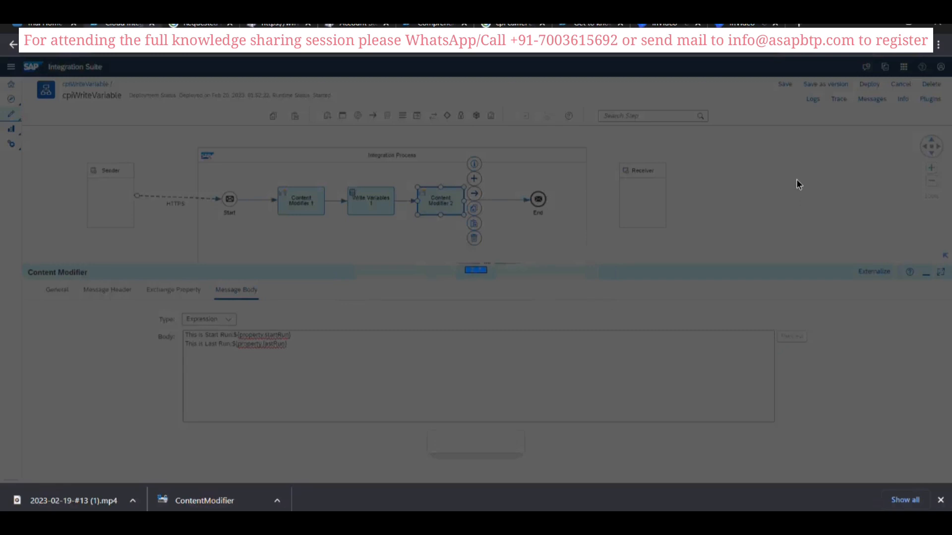
{"action": "left_click", "coordinate": [534, 291]}
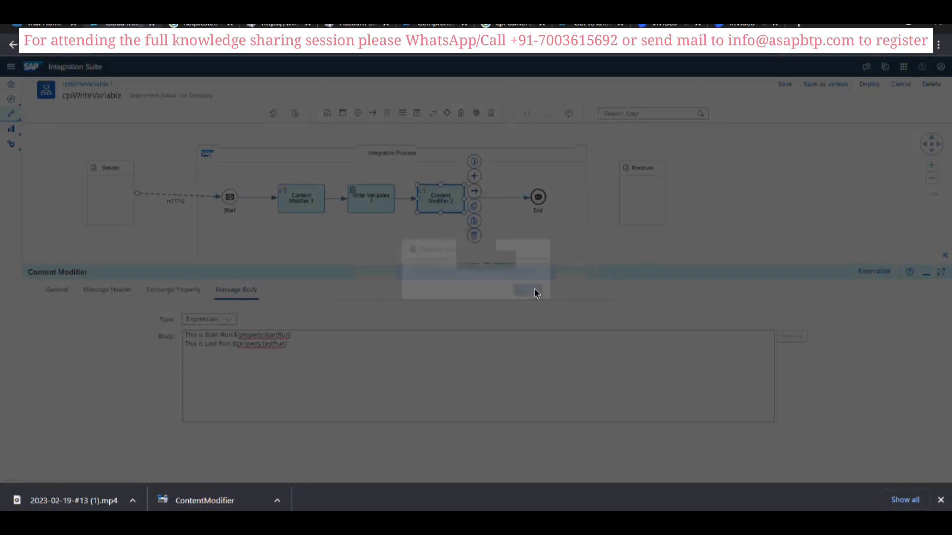
{"action": "left_click", "coordinate": [834, 99]}
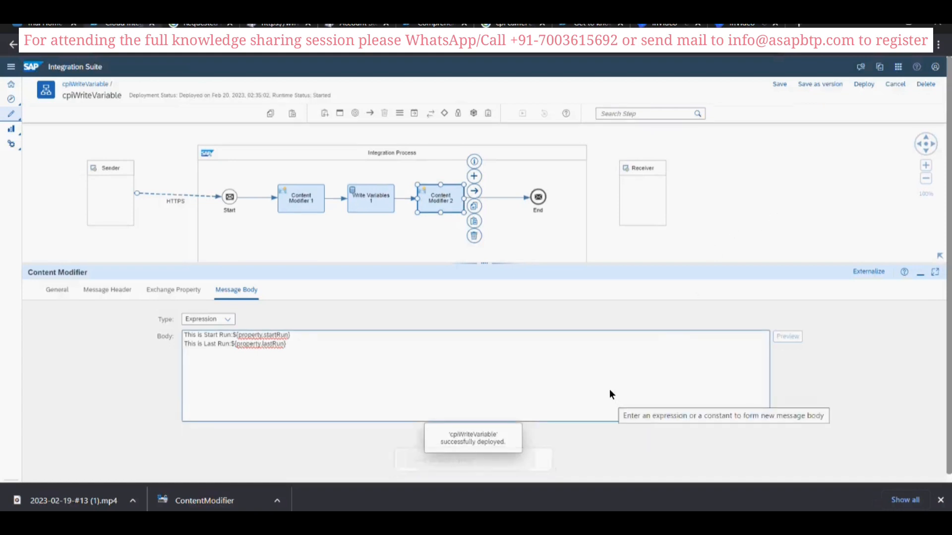
- Switch to Postman and send the /Write Variable GET request to the cpiWriteVariable endpoint twice
{"action": "key", "text": "alt+Tab"}
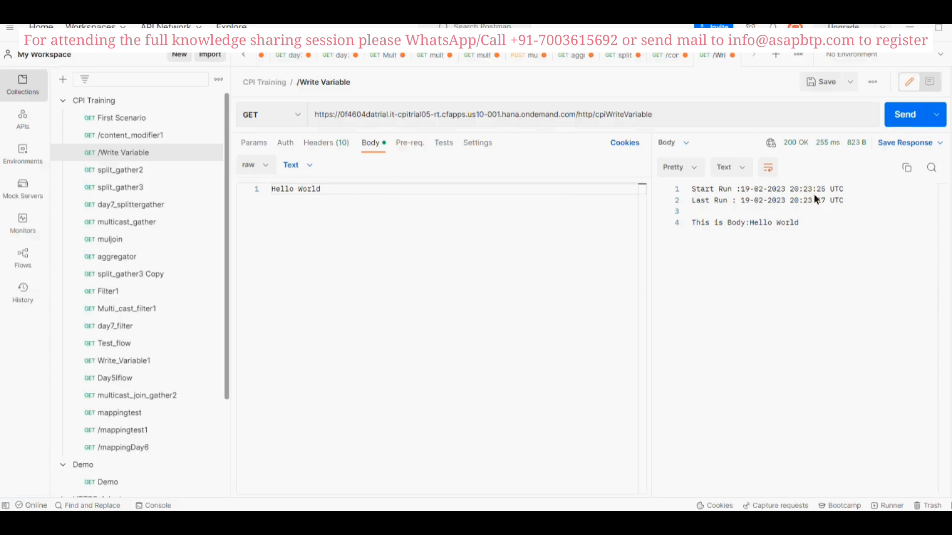
{"action": "left_click", "coordinate": [897, 117]}
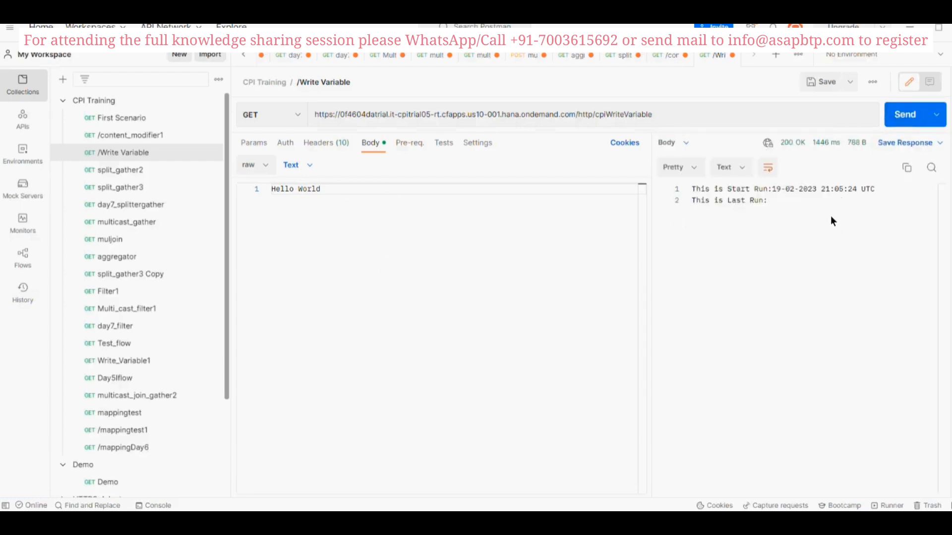
{"action": "key", "text": "alt+Tab"}
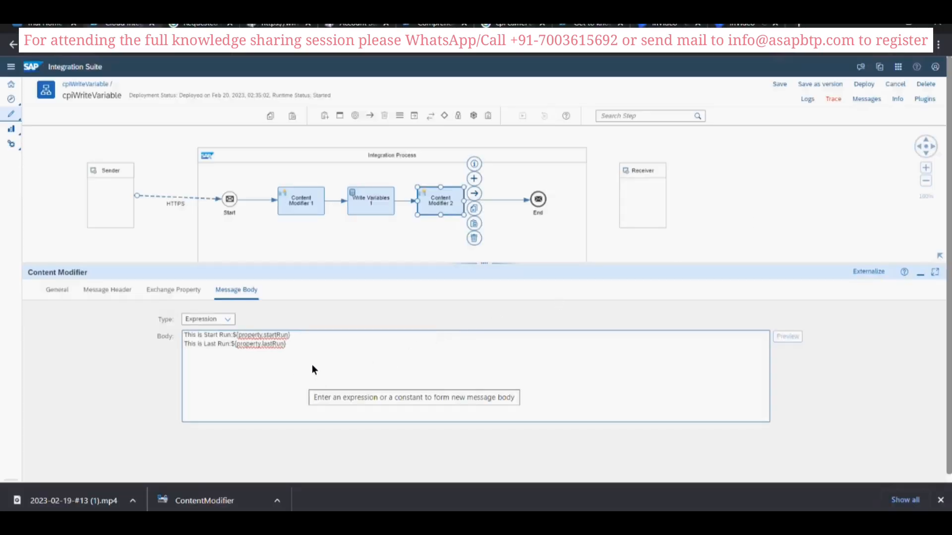
{"action": "key", "text": "alt+Tab"}
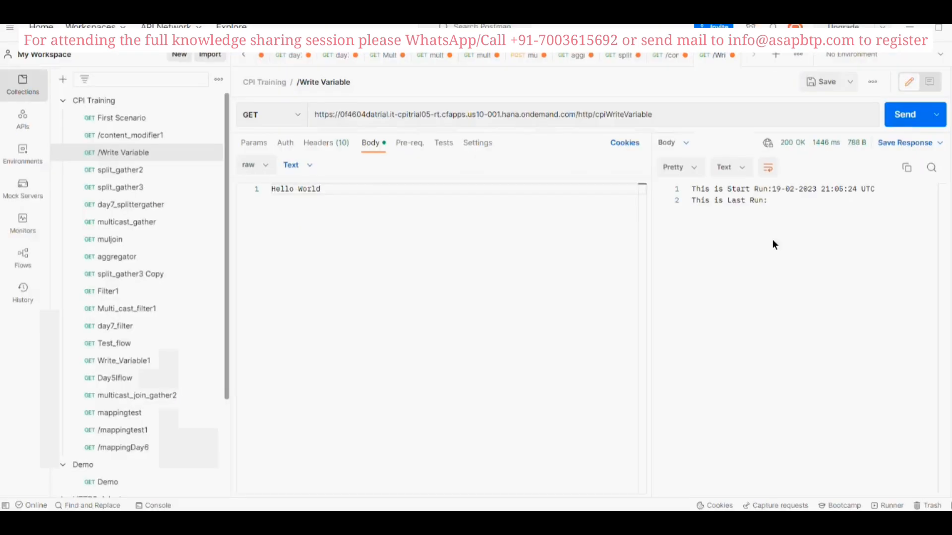
{"action": "left_click", "coordinate": [891, 115]}
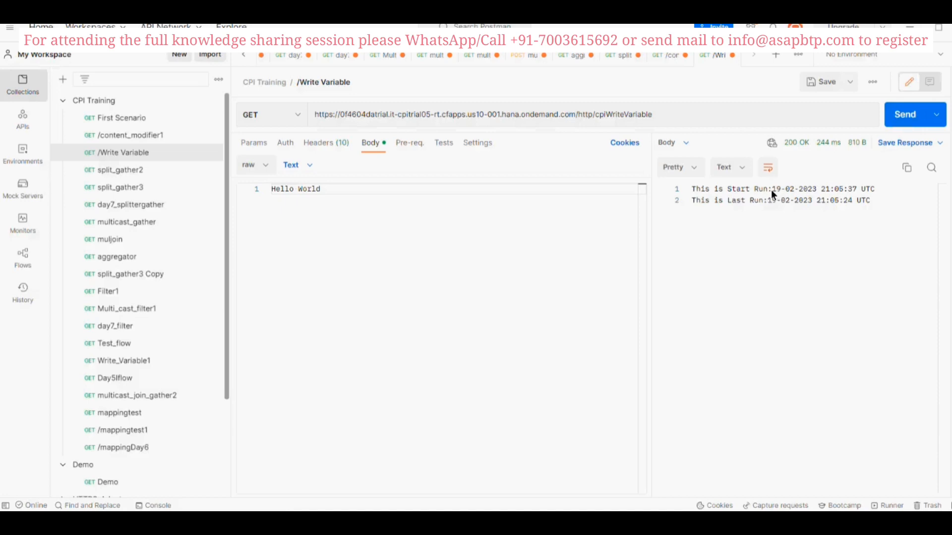
- Send the /Write Variable request once more and compare its last run time with the previous response's start run time
{"action": "left_click_drag", "start_coordinate": [772, 189], "coordinate": [852, 188]}
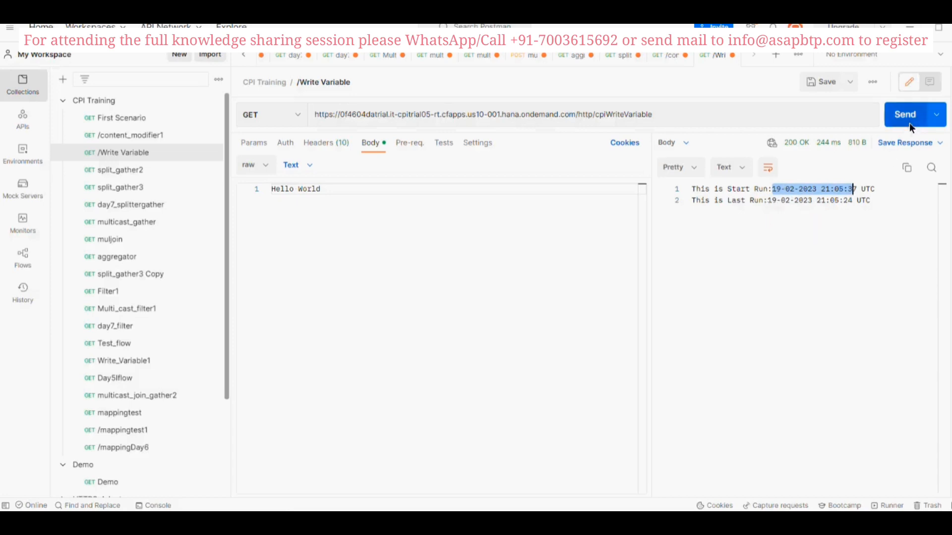
{"action": "left_click", "coordinate": [860, 189]}
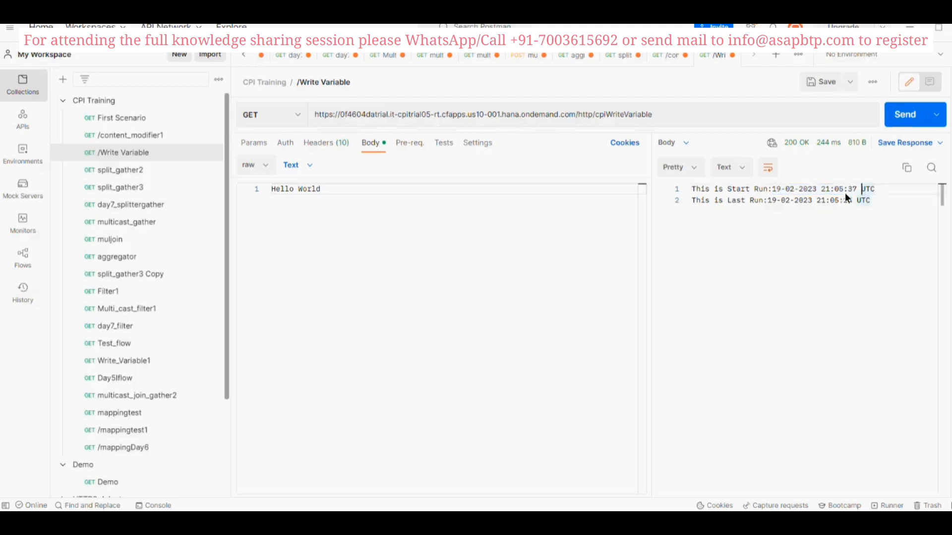
{"action": "left_click", "coordinate": [903, 117]}
{"action": "left_click_drag", "start_coordinate": [816, 201], "coordinate": [849, 201]}
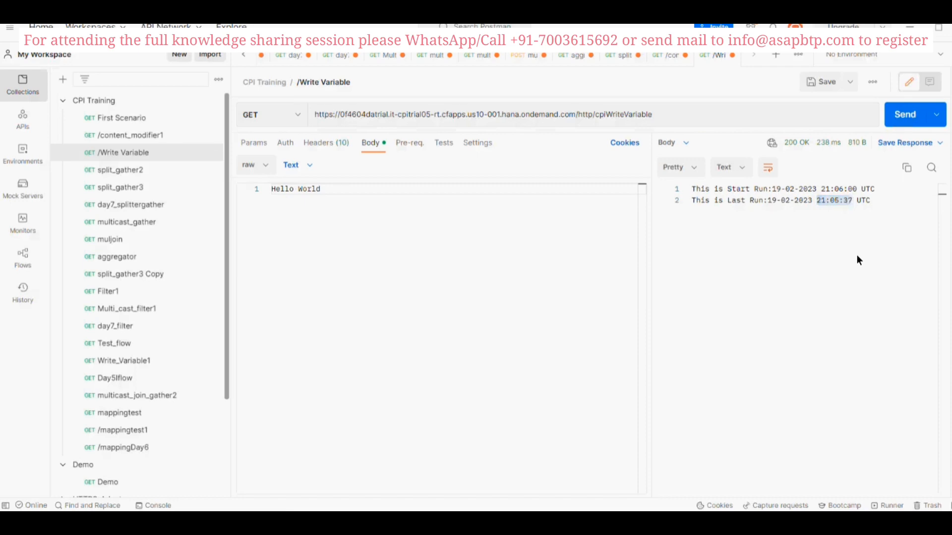
- Switch to SAP Integration Suite and review the names and source values of the lastRun and startRun exchange properties in Content Modifier 1
{"action": "key", "text": "alt+Tab"}
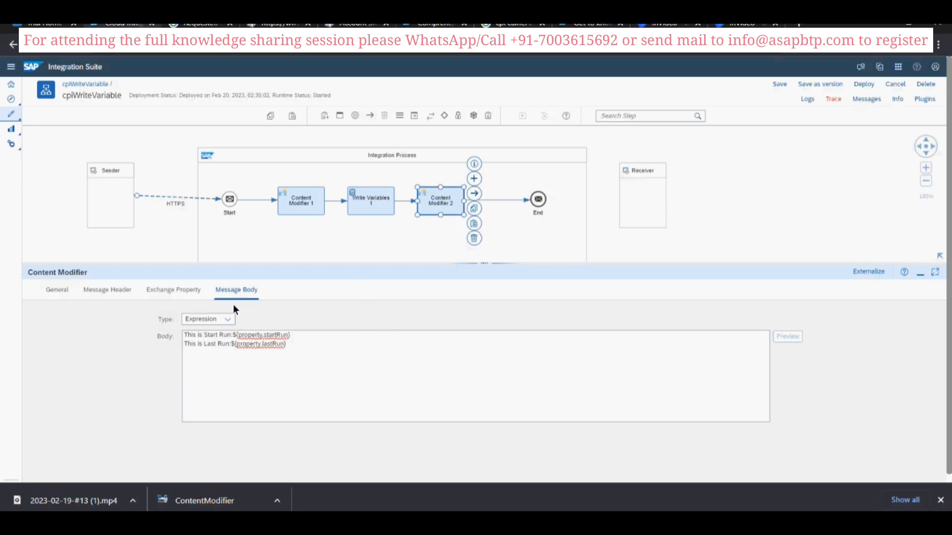
{"action": "left_click", "coordinate": [300, 212]}
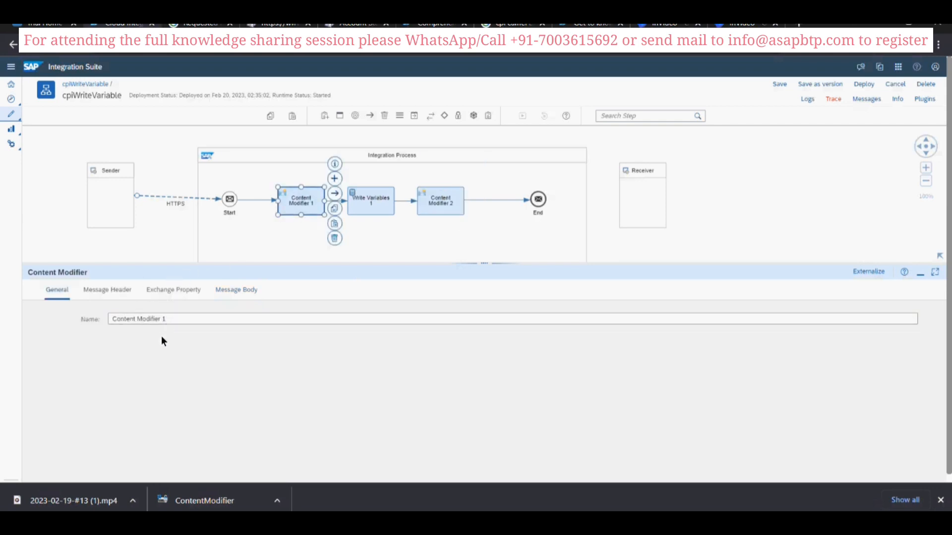
{"action": "left_click", "coordinate": [104, 291]}
{"action": "left_click", "coordinate": [165, 291]}
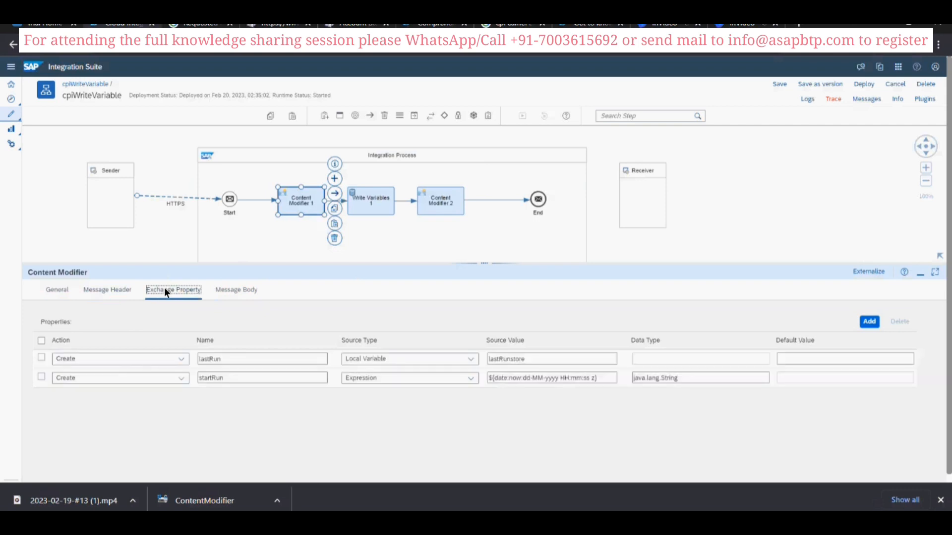
{"action": "left_click", "coordinate": [222, 359]}
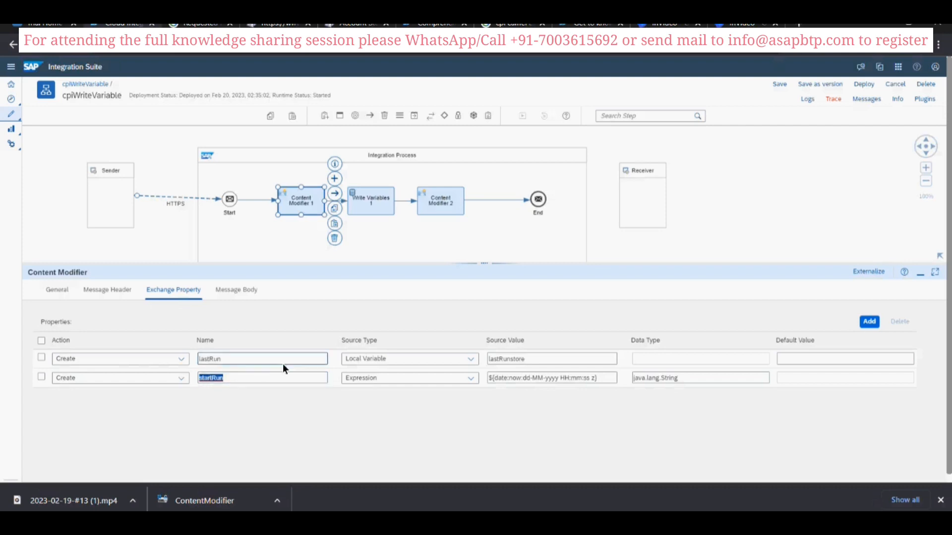
{"action": "left_click", "coordinate": [239, 358]}
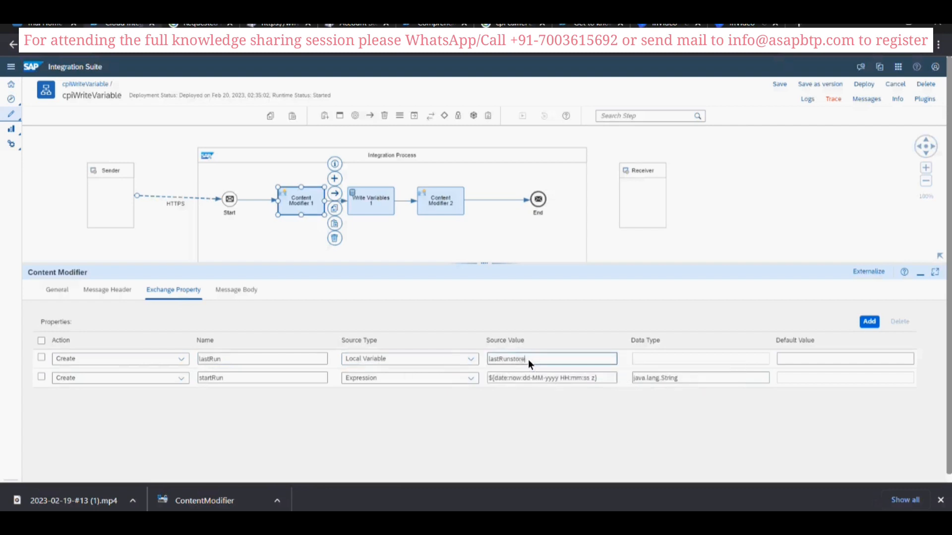
{"action": "left_click_drag", "start_coordinate": [528, 359], "coordinate": [488, 361]}
- Review the variable name and value expression in the processing settings of Write Variables 1
{"action": "left_click", "coordinate": [429, 196]}
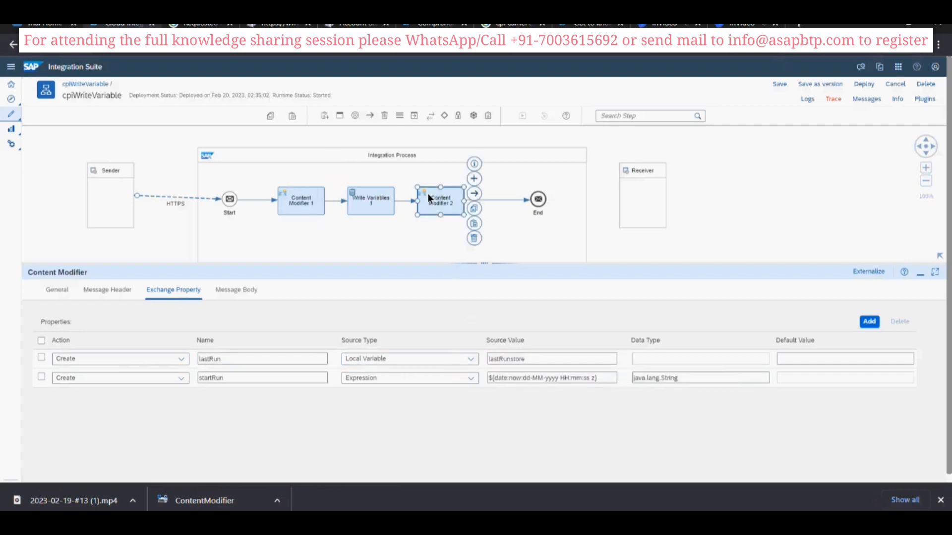
{"action": "left_click", "coordinate": [353, 206]}
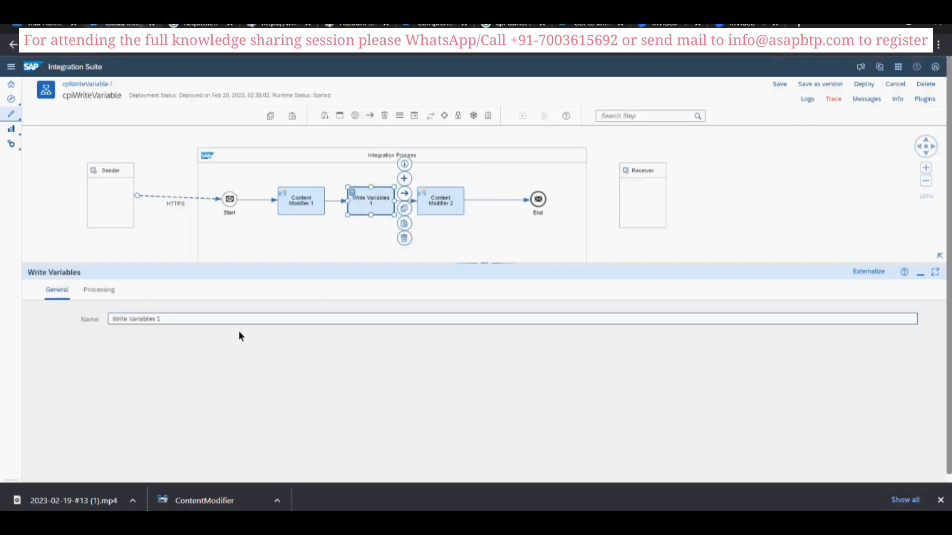
{"action": "left_click", "coordinate": [106, 289]}
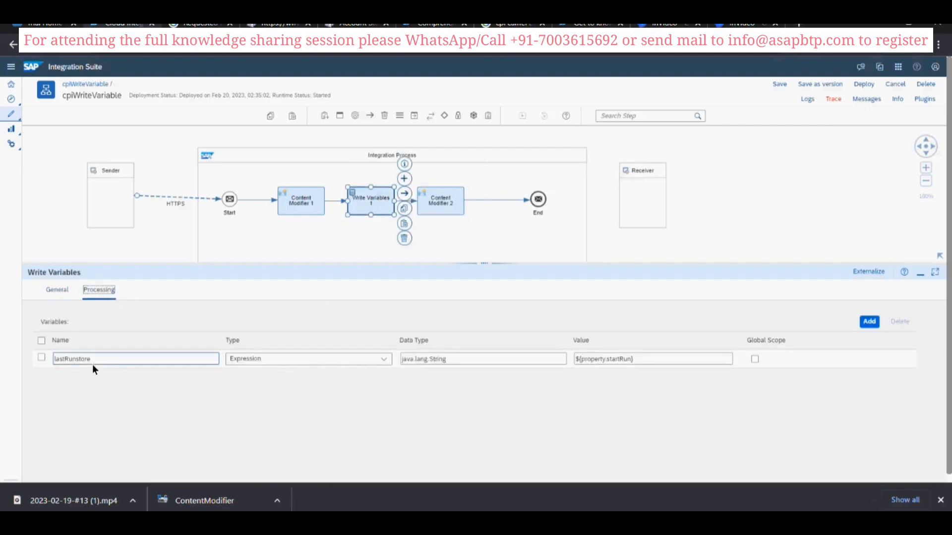
{"action": "left_click_drag", "start_coordinate": [93, 359], "coordinate": [90, 358]}
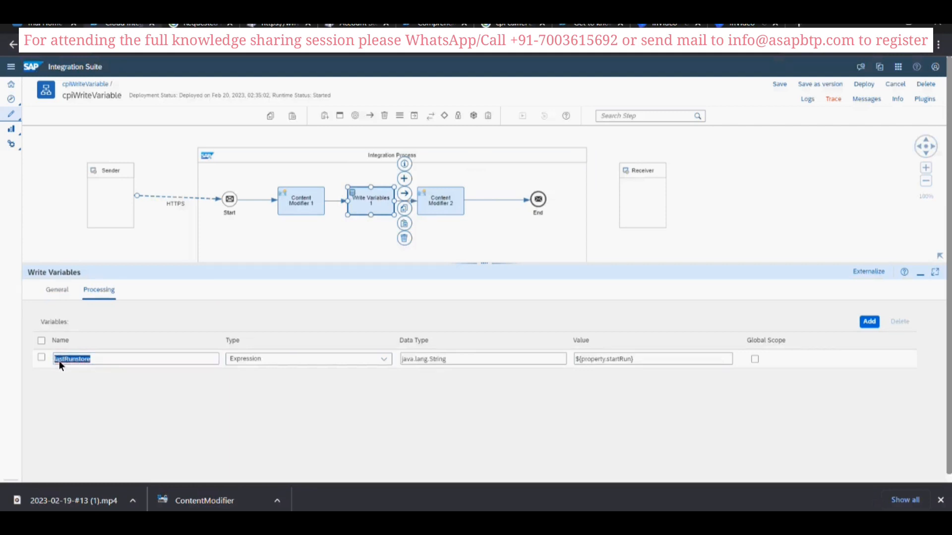
{"action": "left_click", "coordinate": [643, 362]}
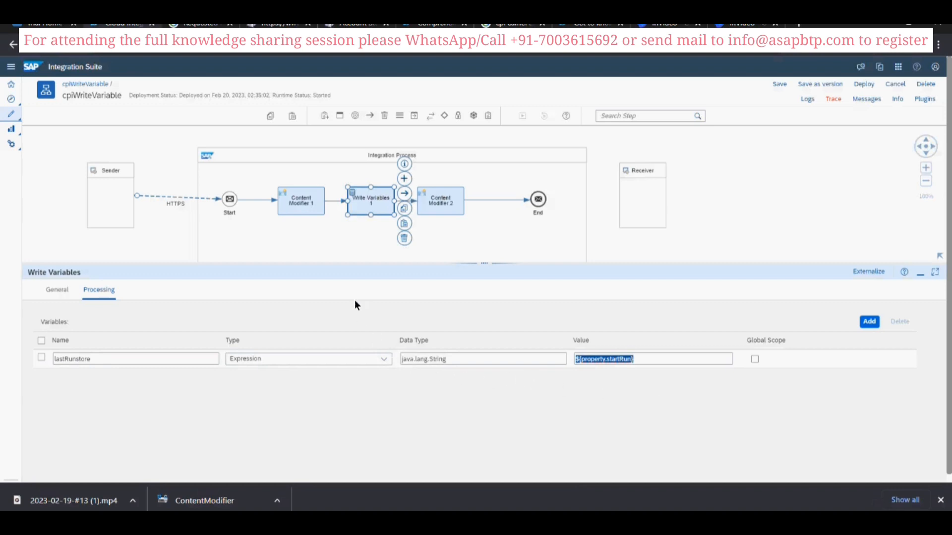
- Review the startRun exchange property and its date expression in Content Modifier 1
{"action": "left_click", "coordinate": [299, 204]}
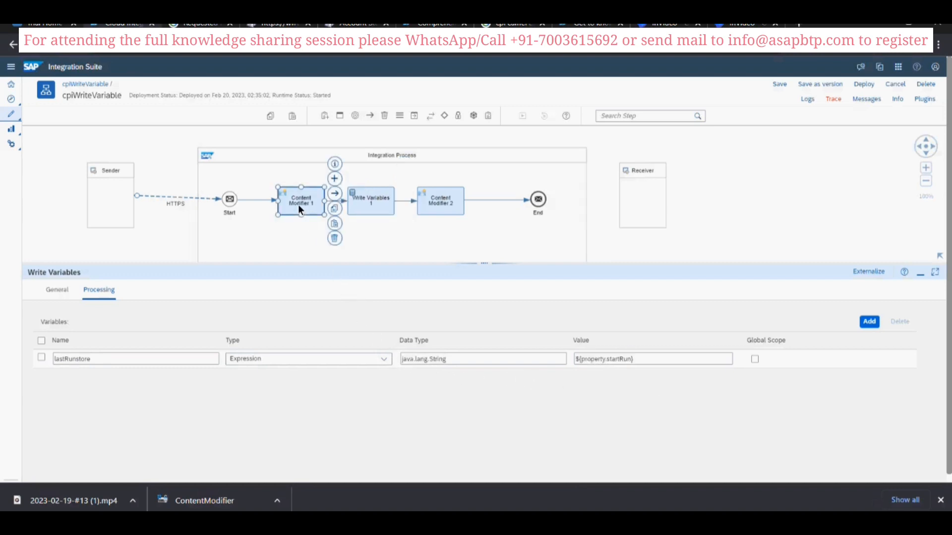
{"action": "left_click", "coordinate": [185, 291]}
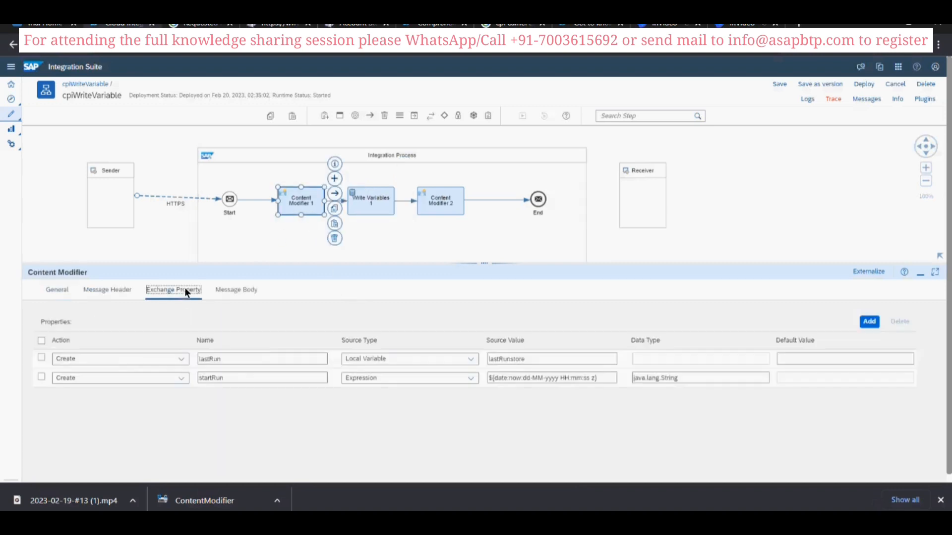
{"action": "left_click", "coordinate": [231, 378]}
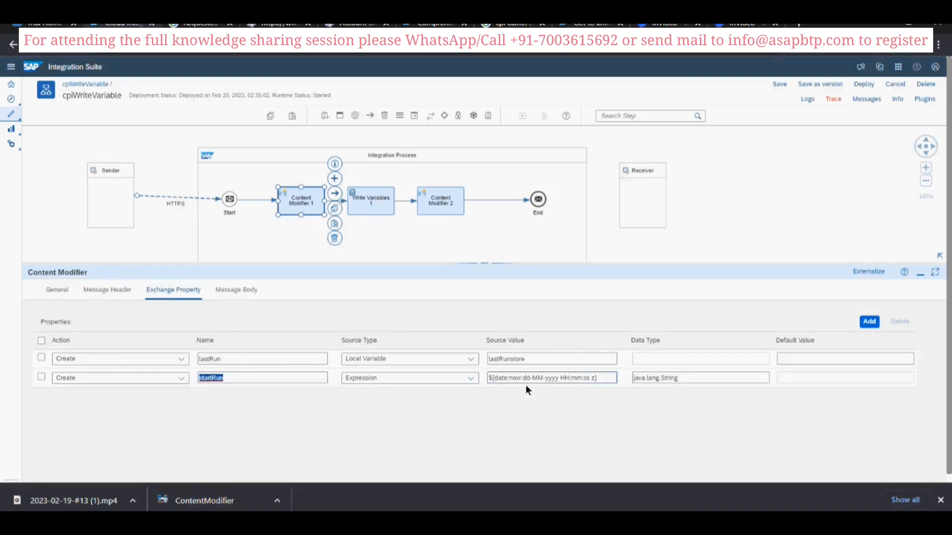
{"action": "left_click", "coordinate": [605, 381]}
{"action": "left_click", "coordinate": [310, 320]}
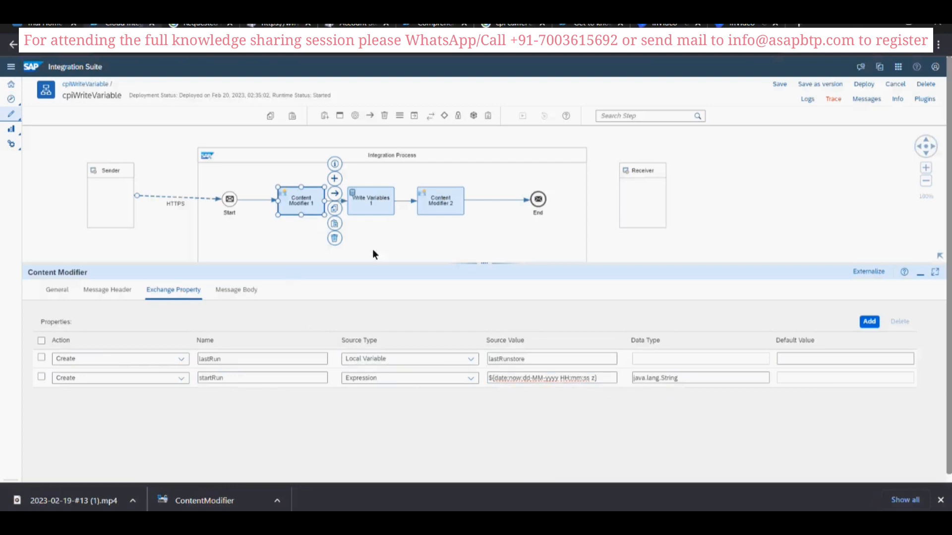
- Review the start run and last run expressions in the message body of Content Modifier 2
{"action": "left_click", "coordinate": [444, 212]}
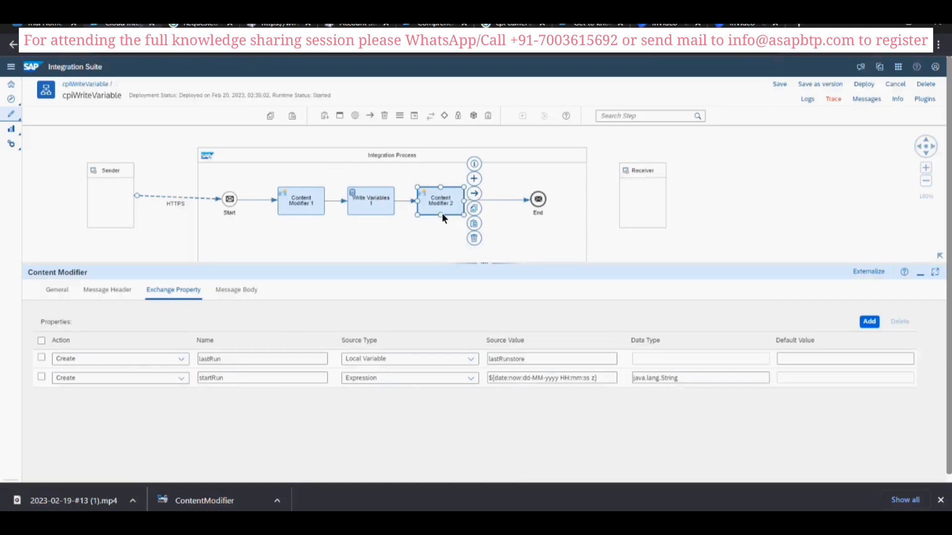
{"action": "left_click", "coordinate": [254, 290]}
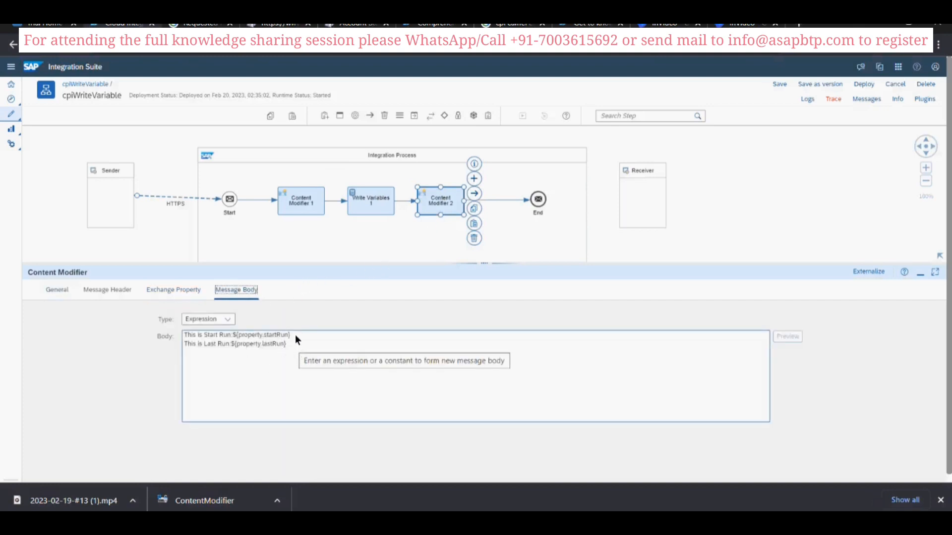
{"action": "left_click_drag", "start_coordinate": [291, 334], "coordinate": [275, 335]}
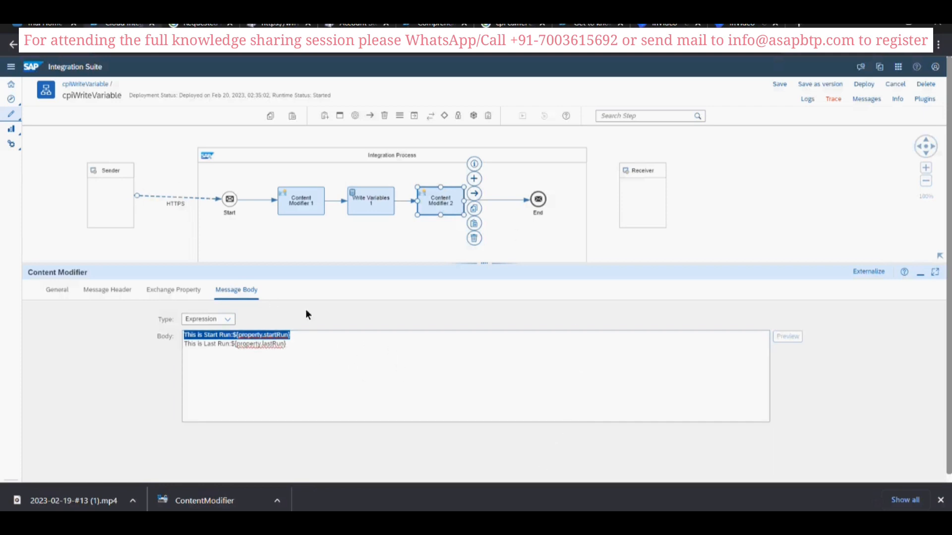
- Open the variables store in the integrations monitoring overview and display the content of the lastRunstore variable
{"action": "left_click", "coordinate": [12, 130]}
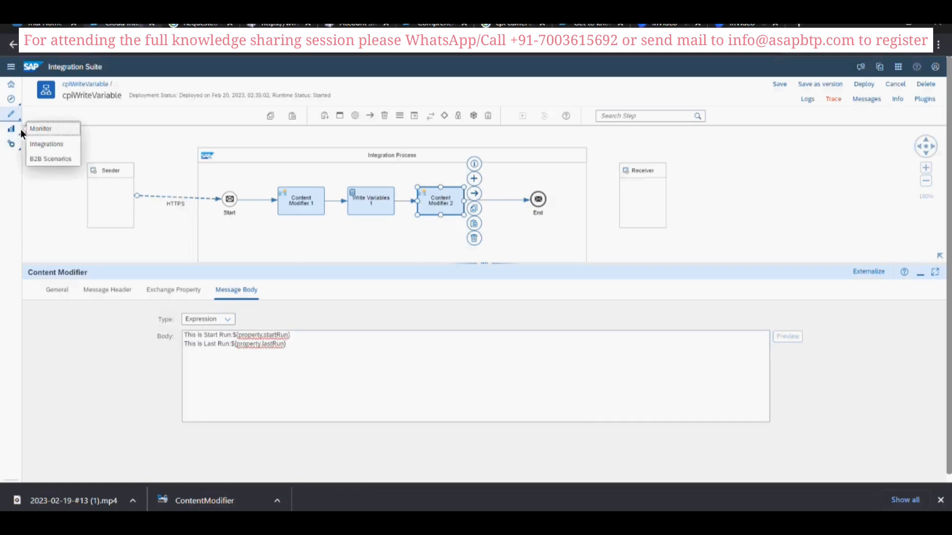
{"action": "left_click", "coordinate": [43, 143]}
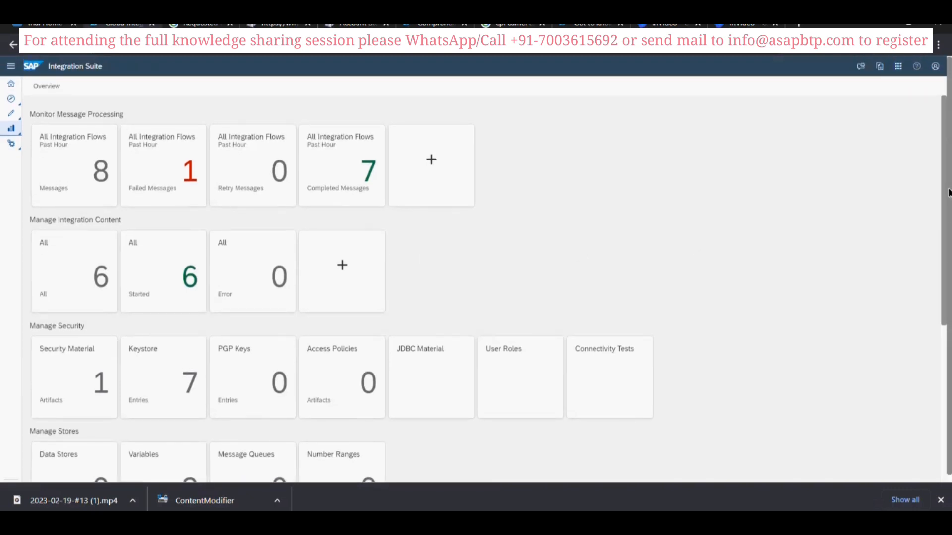
{"action": "scroll", "coordinate": [948, 192], "scroll_direction": "down", "scroll_amount": 3}
{"action": "left_click", "coordinate": [171, 337]}
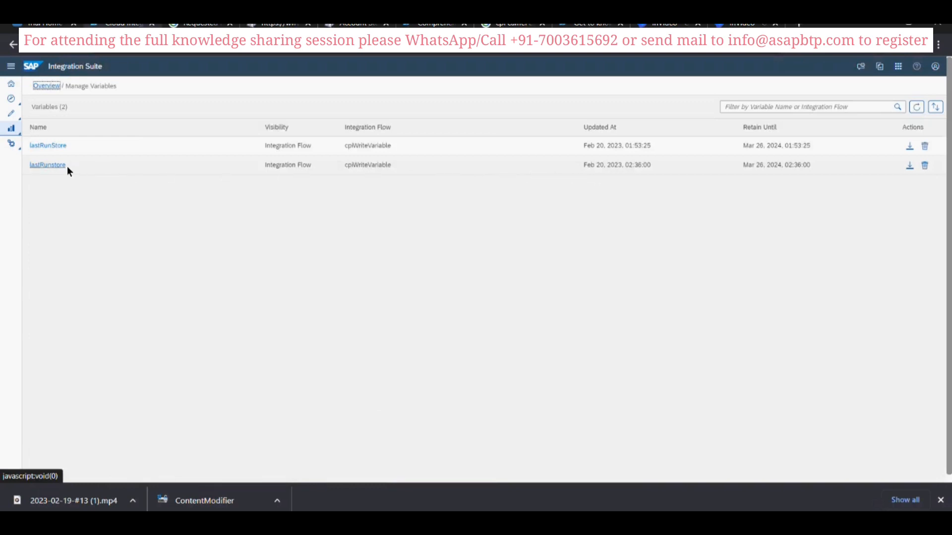
{"action": "left_click", "coordinate": [49, 165]}
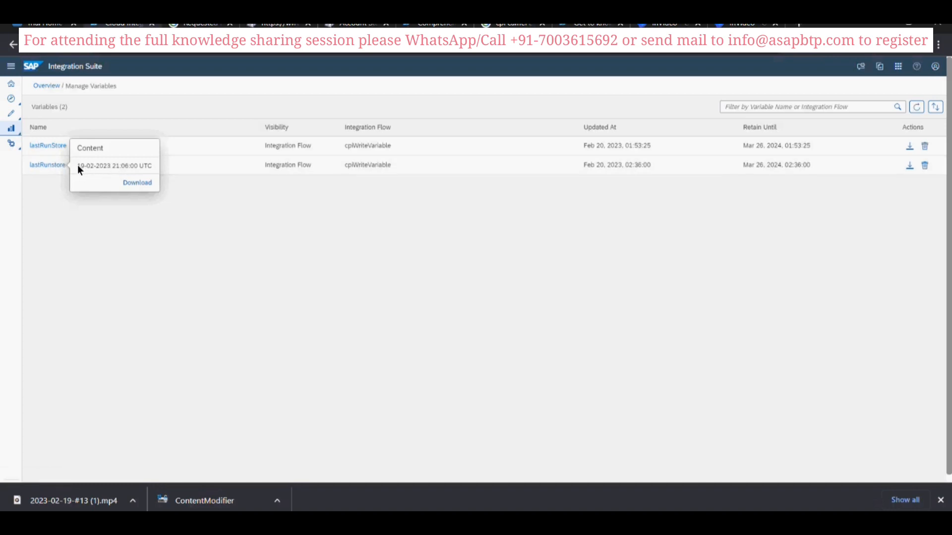
- Switch to Postman, send the /Write Variable request again and check the last run time in the response
{"action": "key", "text": "alt+Tab"}
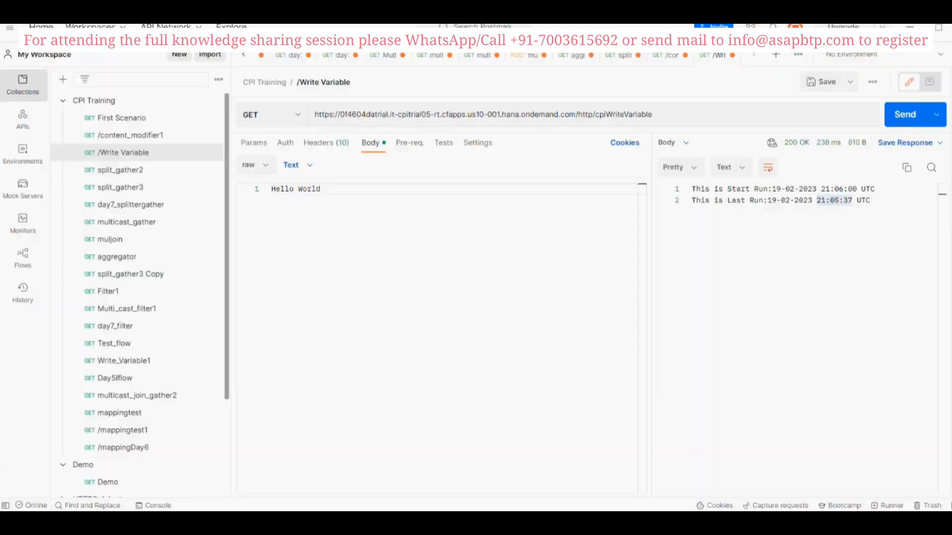
{"action": "left_click", "coordinate": [903, 122]}
{"action": "left_click_drag", "start_coordinate": [817, 200], "coordinate": [844, 200]}
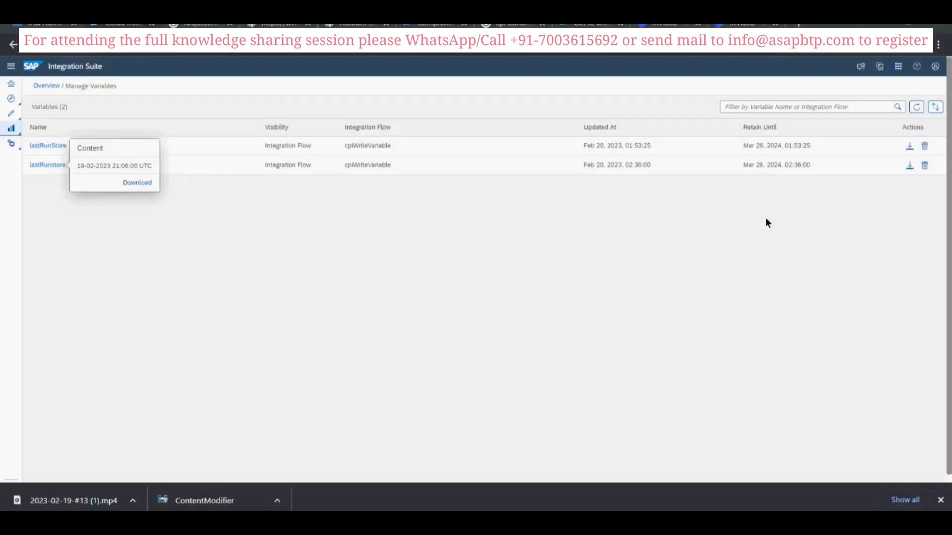
- Refresh the variables list in SAP Integration Suite, display lastRunstore's content and compare it with the start run time in the Postman response
{"action": "left_click", "coordinate": [915, 105]}
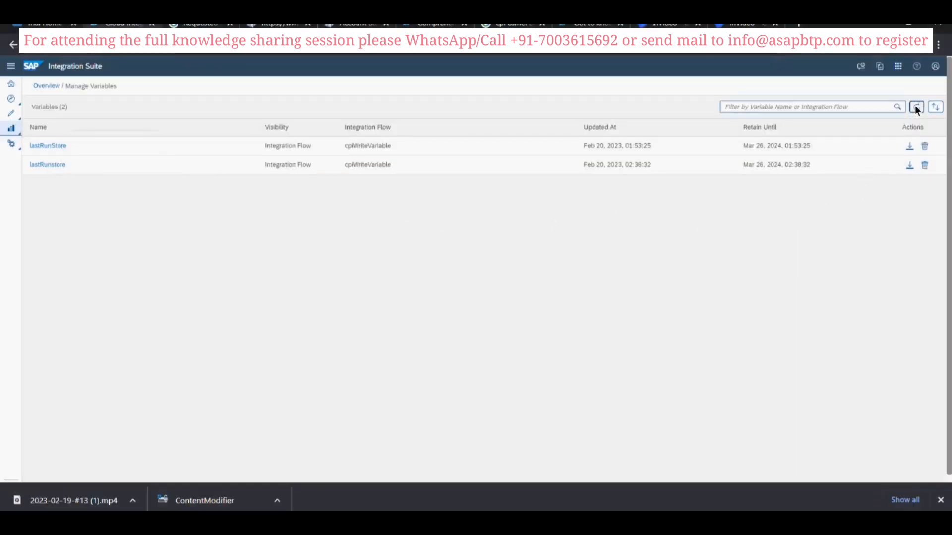
{"action": "left_click", "coordinate": [43, 165]}
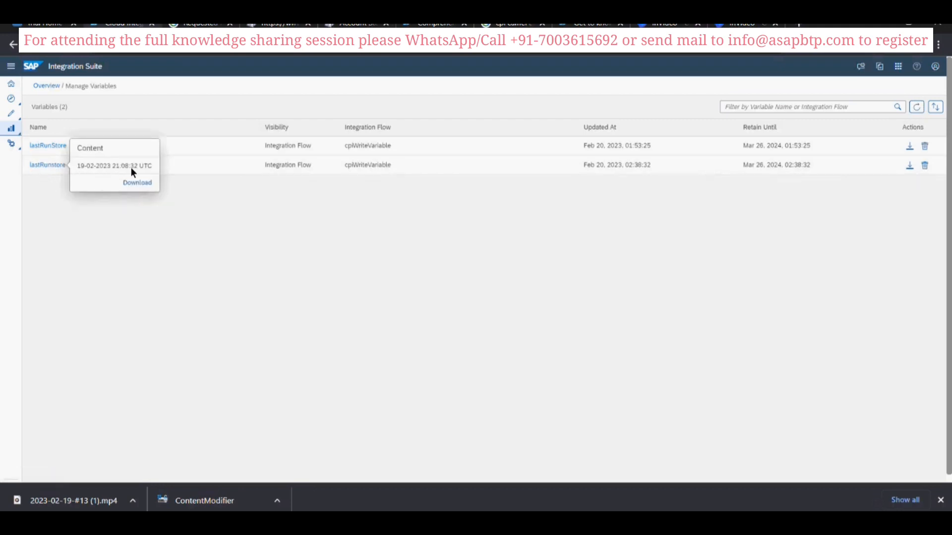
{"action": "key", "text": "alt+Tab"}
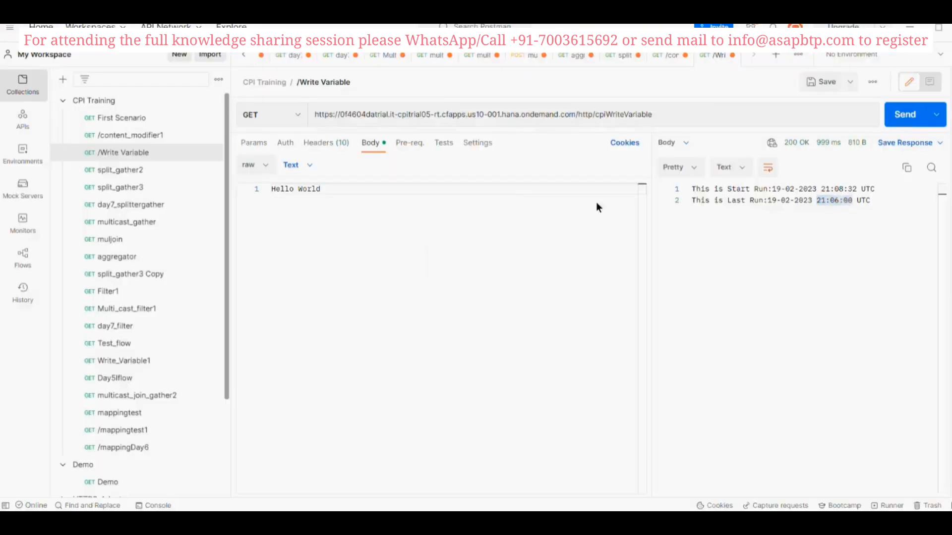
{"action": "key", "text": "alt+Tab"}
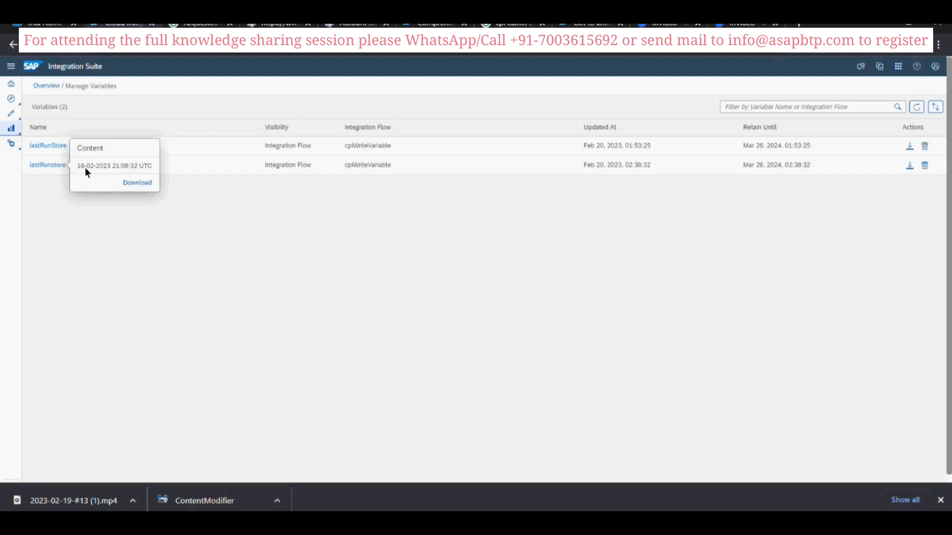
{"action": "key", "text": "alt+Tab"}
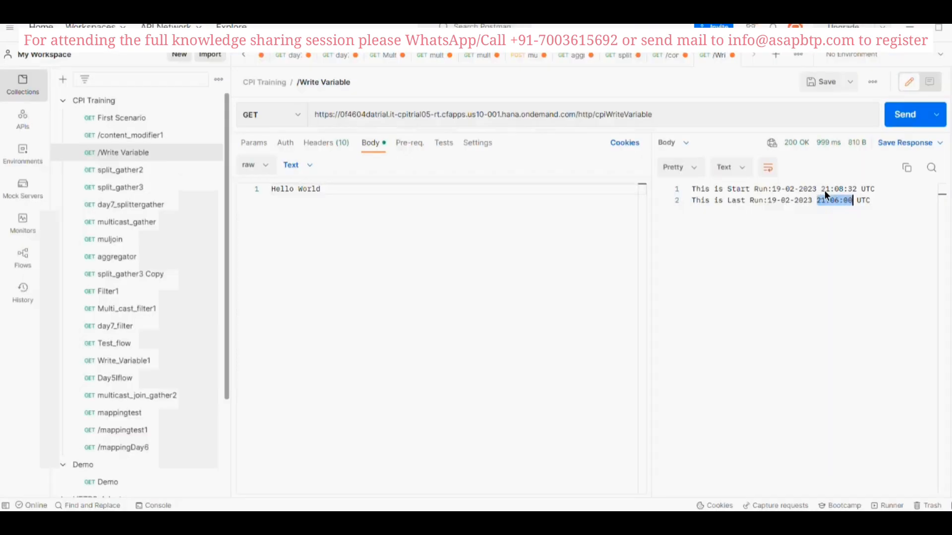
{"action": "left_click", "coordinate": [693, 190]}
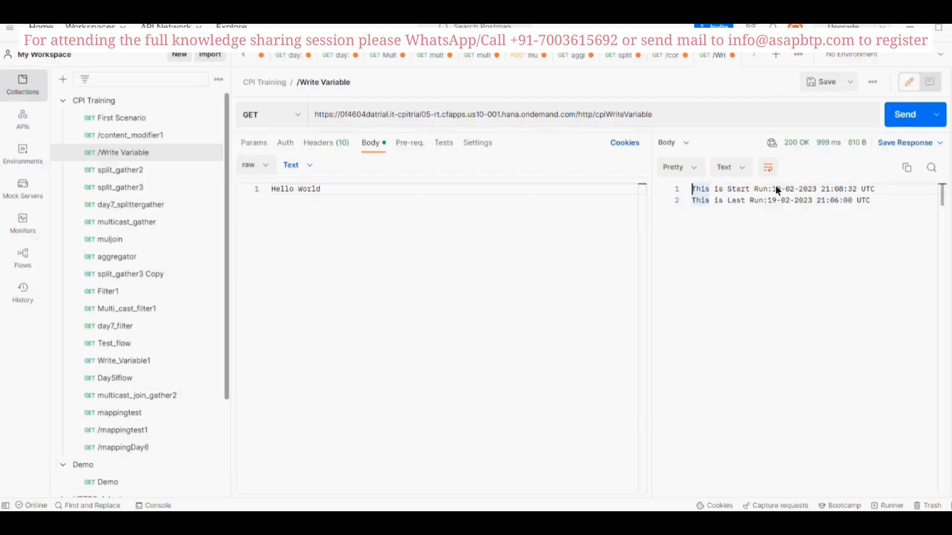
{"action": "left_click_drag", "start_coordinate": [772, 189], "coordinate": [874, 189]}
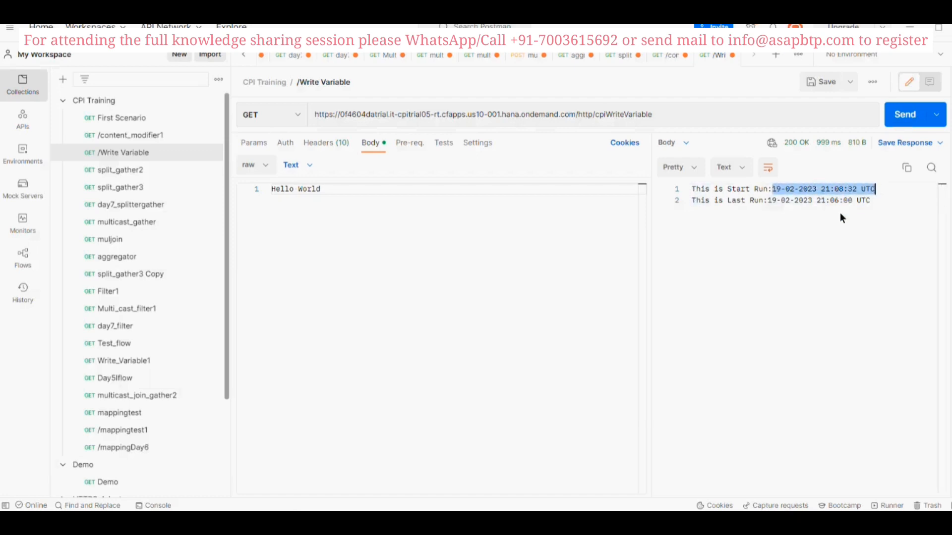
- Recheck lastRunstore's content in SAP Integration Suite against the Postman response, and send the /Write Variable request once more
{"action": "key", "text": "alt+Tab"}
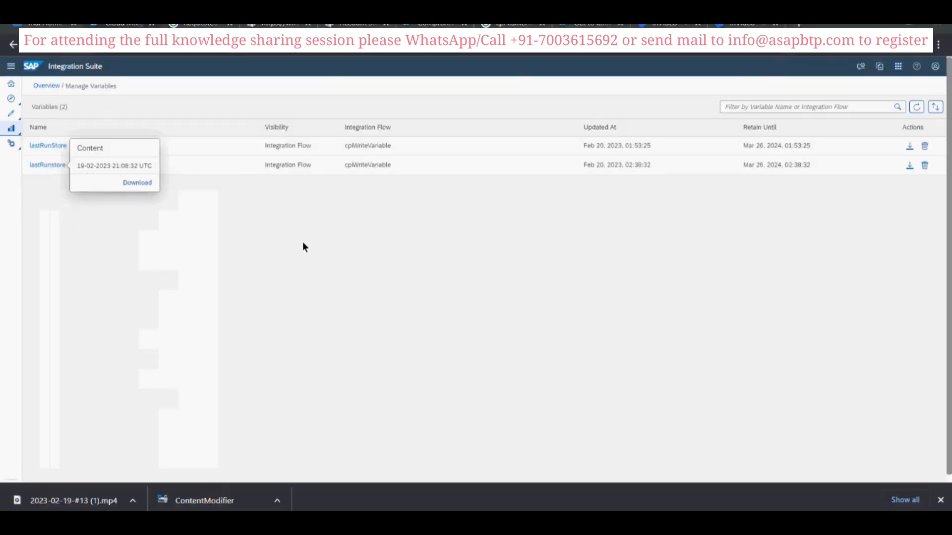
{"action": "key", "text": "alt+Tab"}
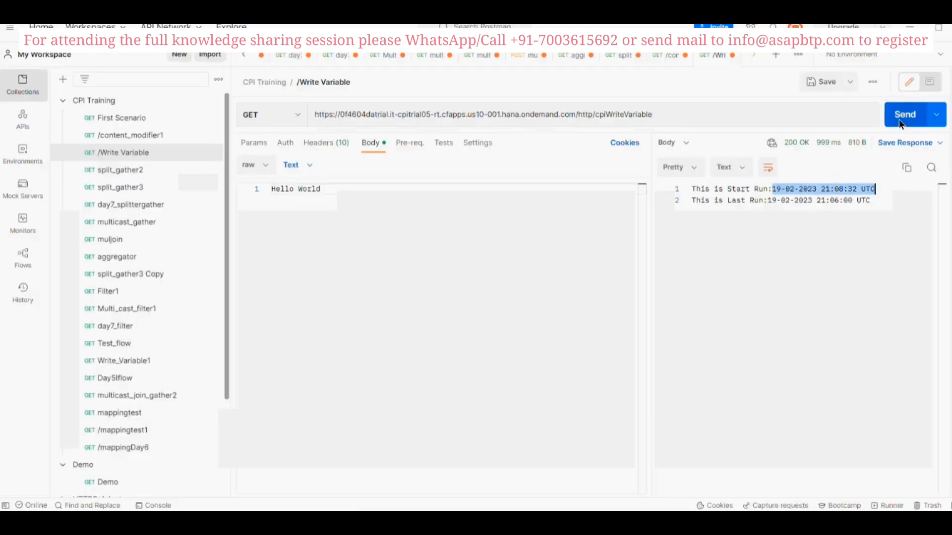
{"action": "key", "text": "alt+Tab"}
{"action": "key", "text": "alt+Tab"}
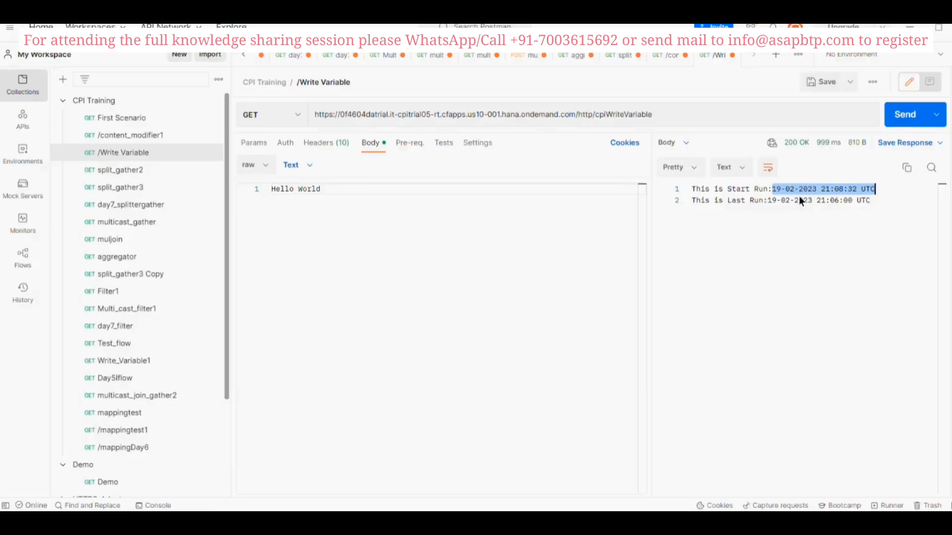
{"action": "key", "text": "alt+Tab"}
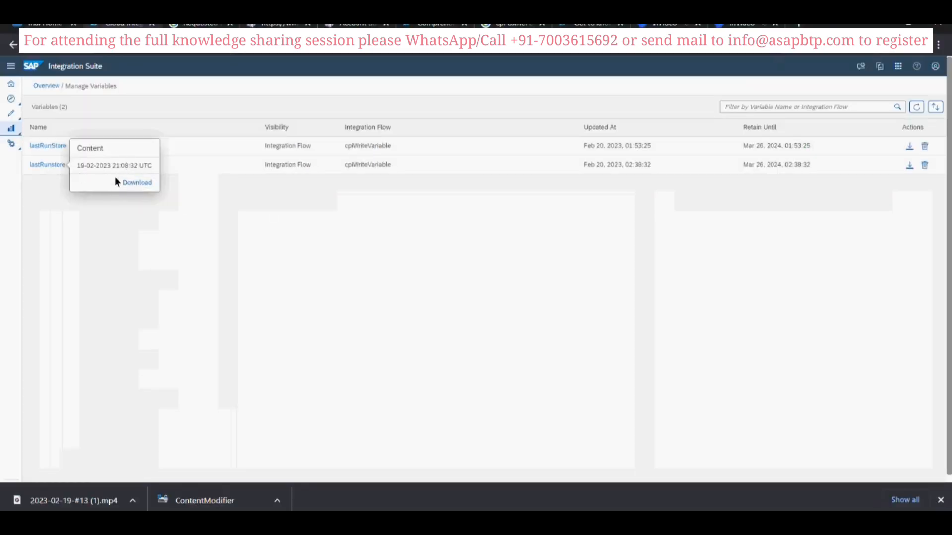
{"action": "key", "text": "alt+Tab"}
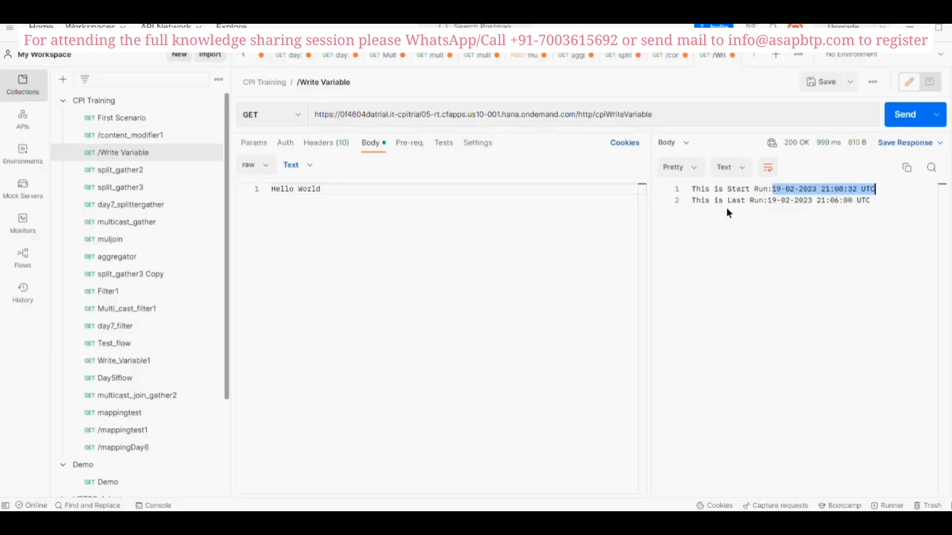
{"action": "left_click", "coordinate": [905, 120]}
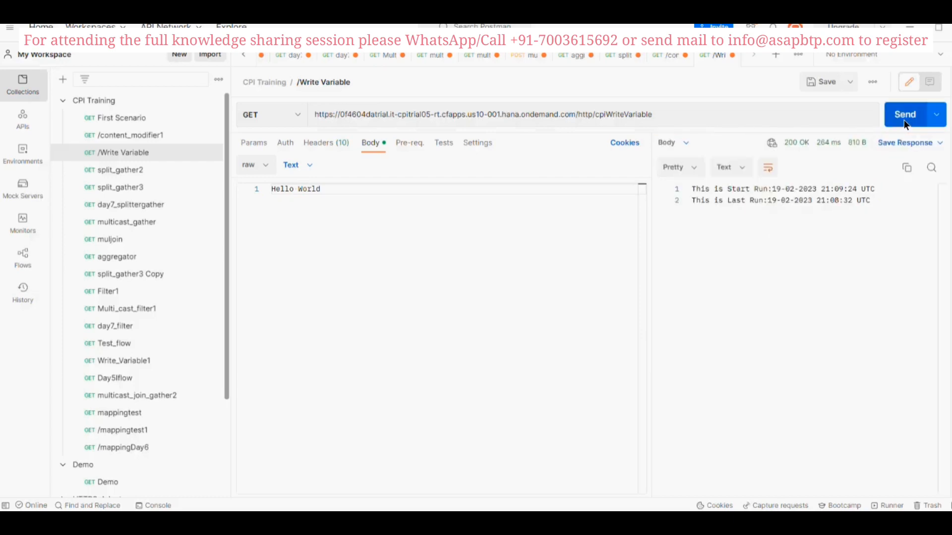